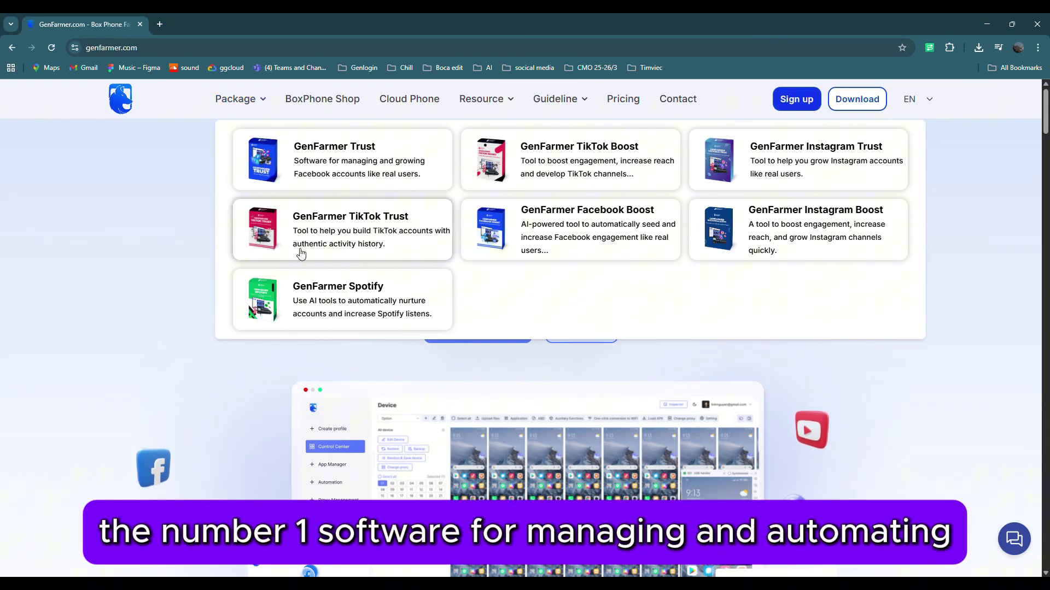
Step: Go to the GenFarmer Spotify product page from the Package menu
click(304, 300)
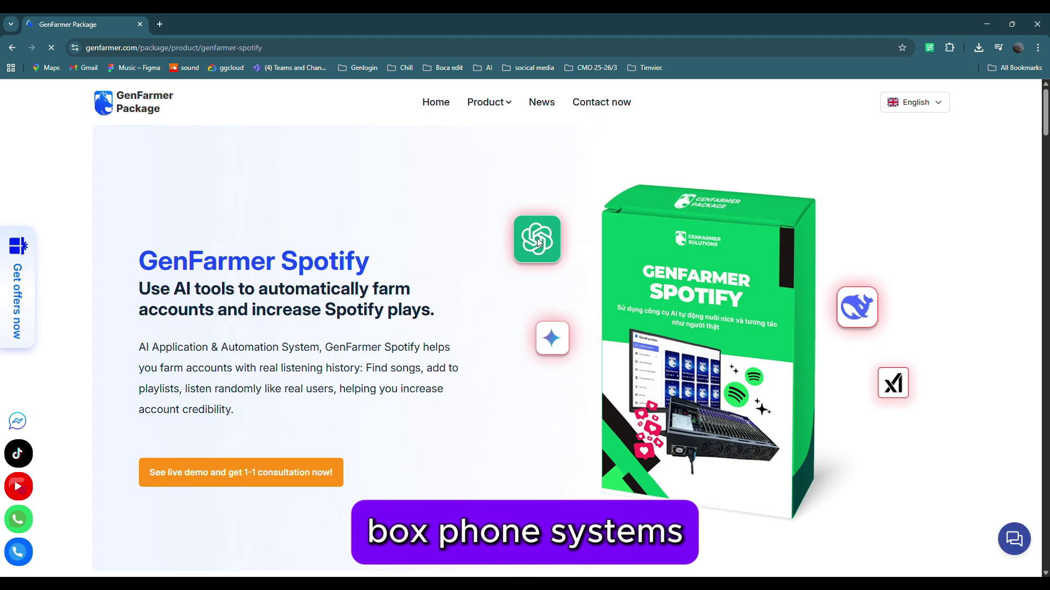
scroll(525, 197, down, 2)
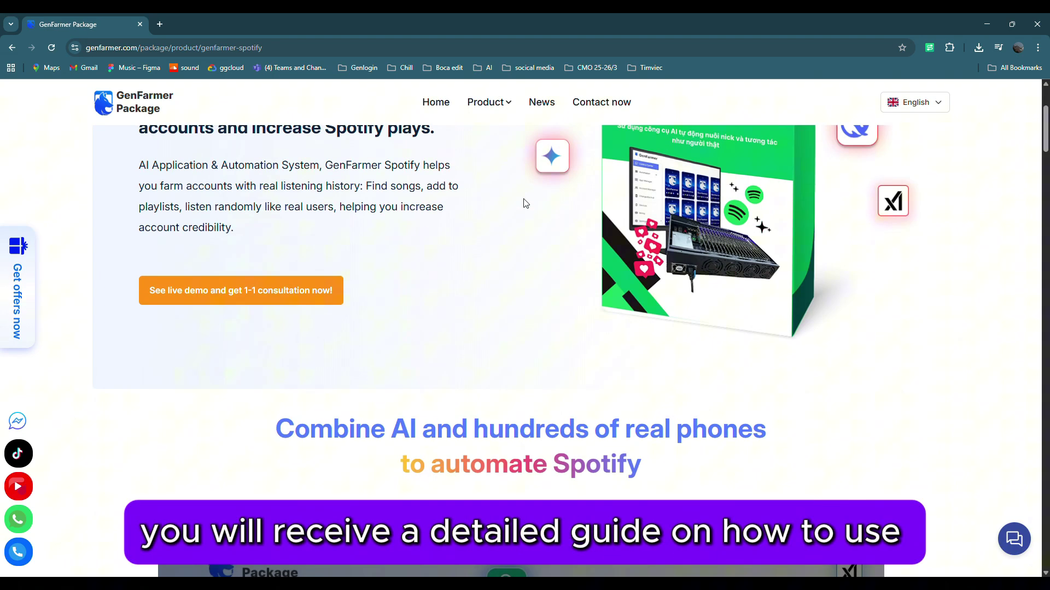
scroll(526, 203, down, 2)
scroll(525, 204, down, 2)
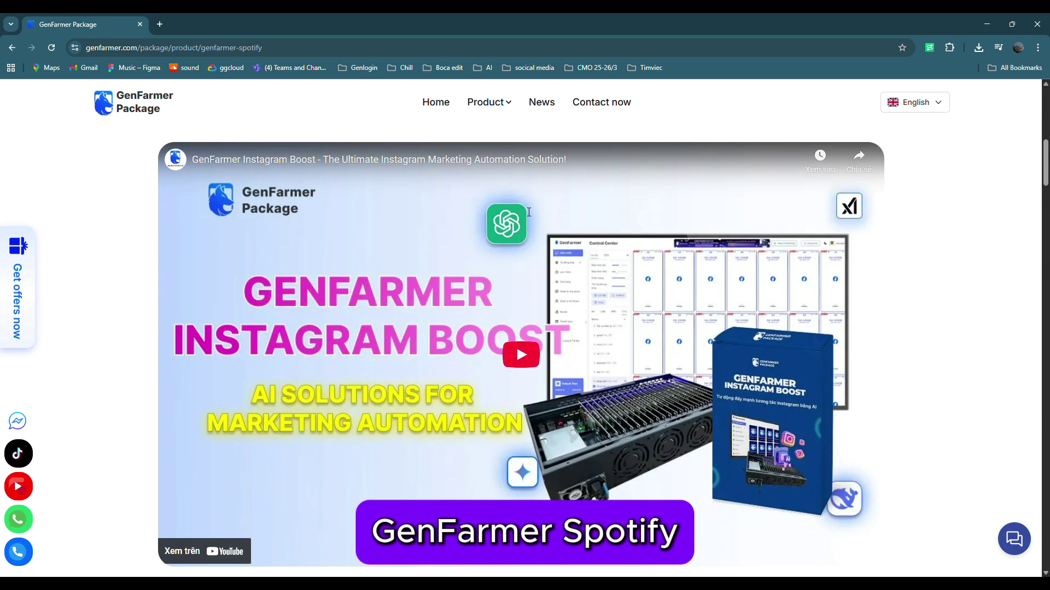
scroll(526, 209, down, 1)
scroll(528, 213, down, 1)
scroll(527, 216, down, 2)
scroll(527, 217, down, 2)
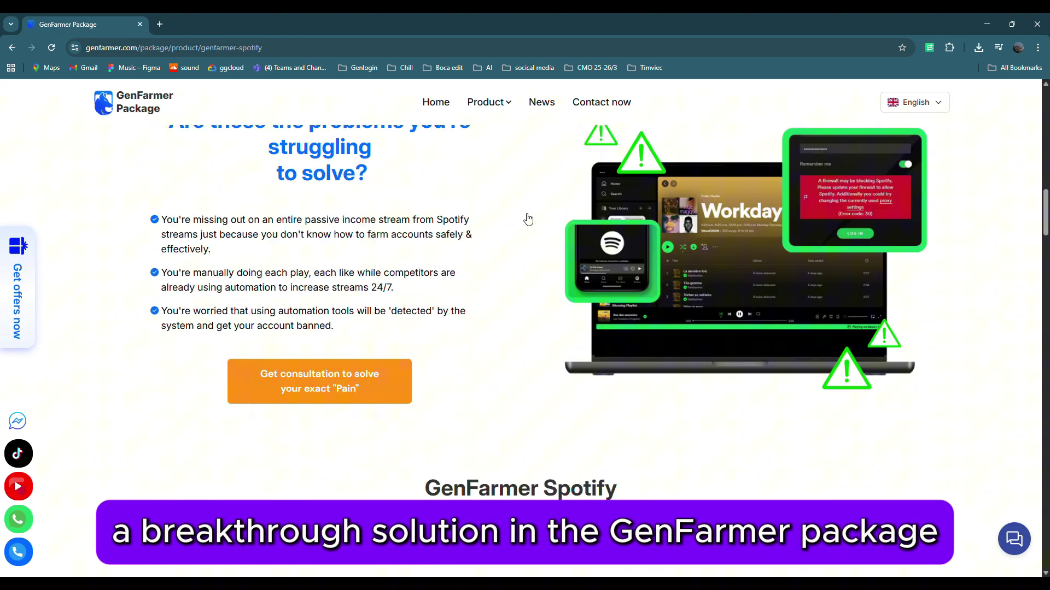
scroll(526, 217, down, 1)
scroll(525, 215, down, 3)
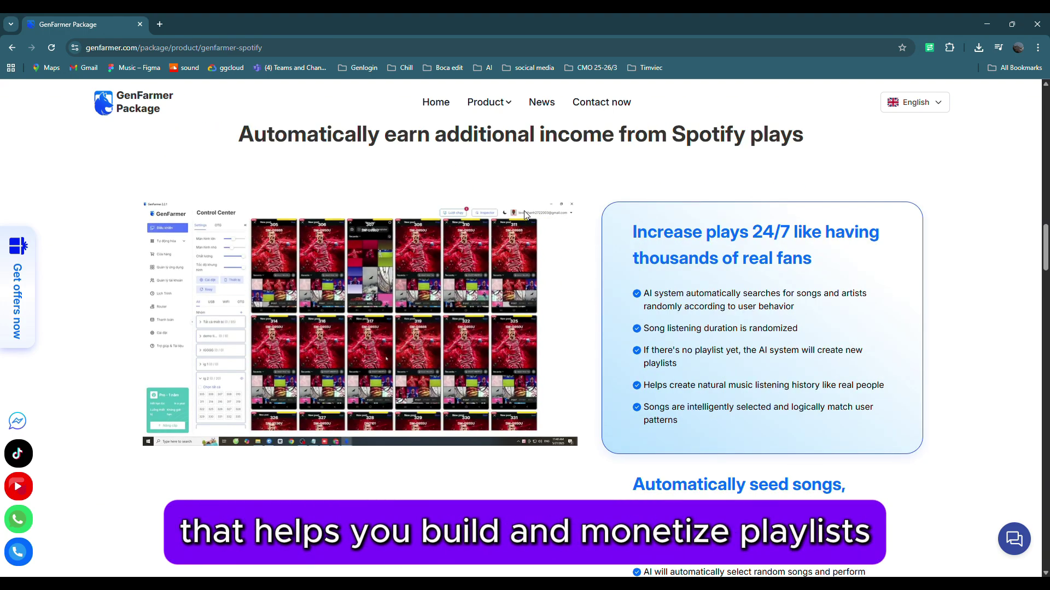
scroll(526, 214, down, 2)
scroll(526, 215, down, 2)
scroll(525, 216, down, 2)
scroll(525, 217, down, 2)
scroll(524, 218, down, 2)
scroll(522, 224, down, 2)
scroll(522, 224, down, 2)
scroll(523, 223, down, 2)
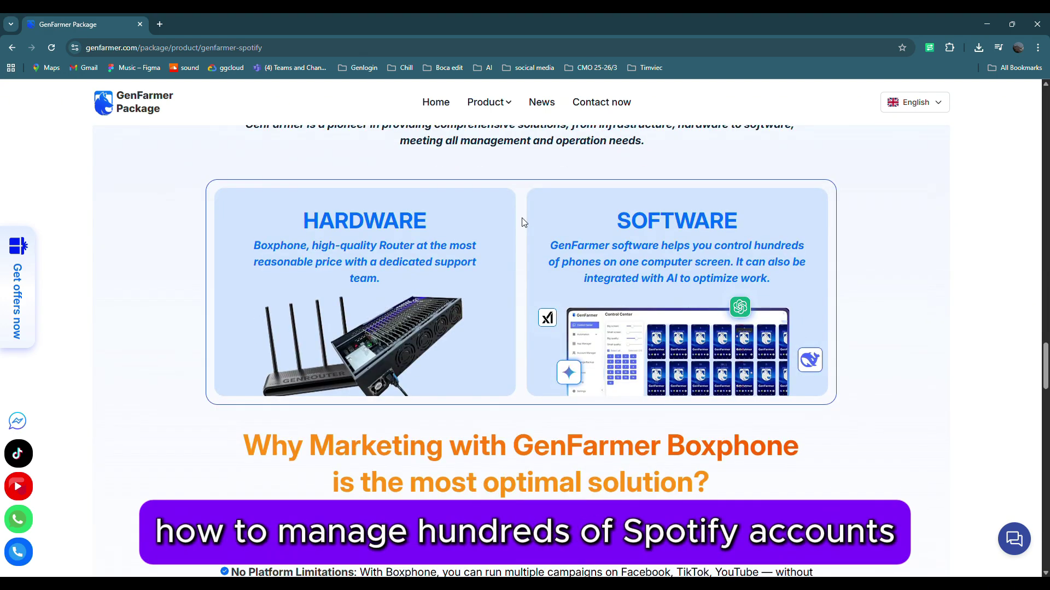
scroll(523, 222, down, 2)
scroll(523, 223, down, 2)
scroll(521, 225, down, 5)
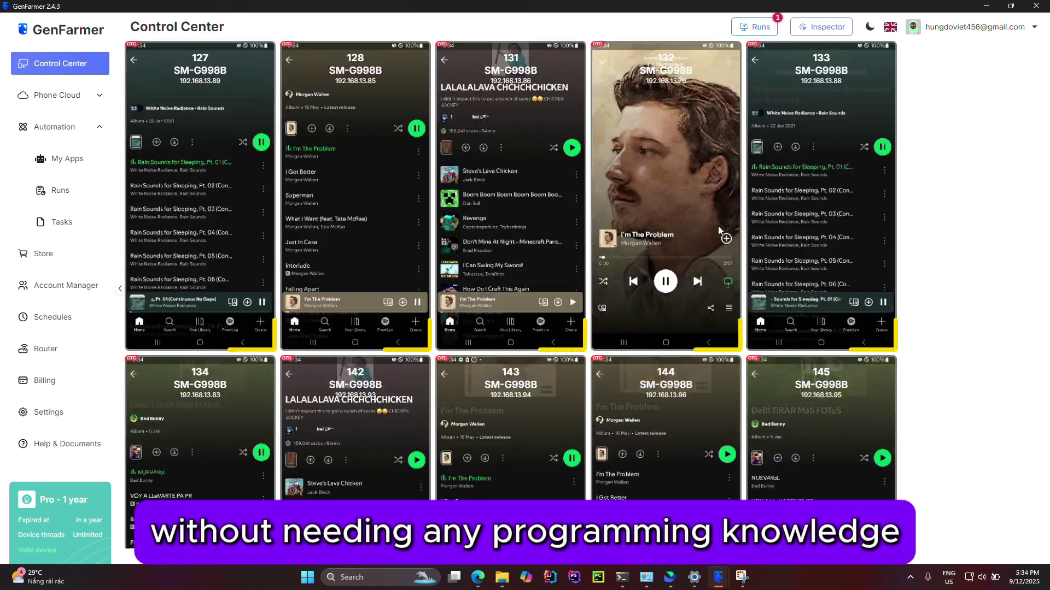
click(720, 232)
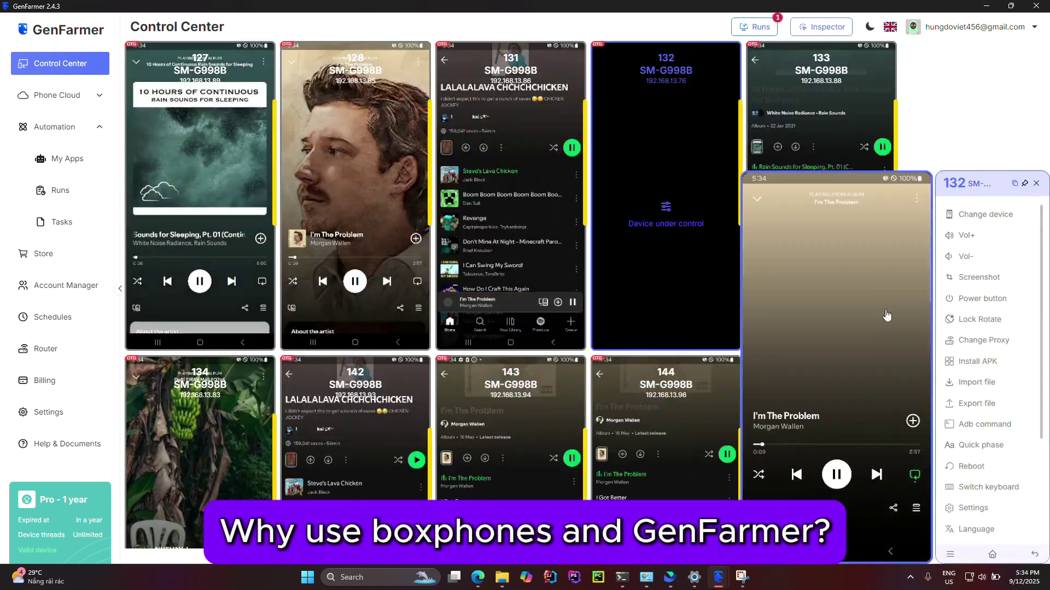
key(Escape)
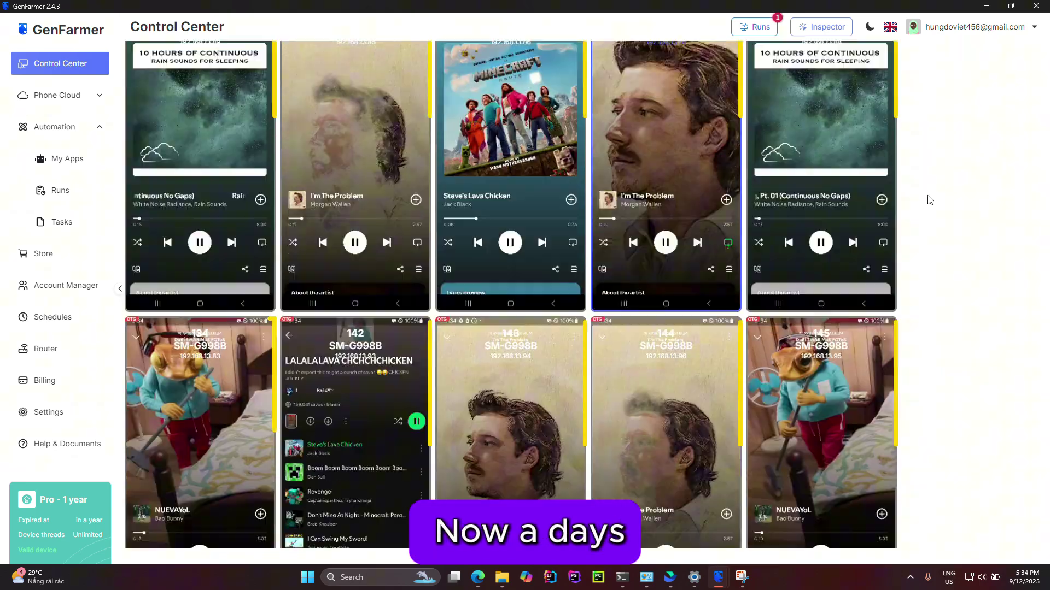
scroll(929, 201, down, 5)
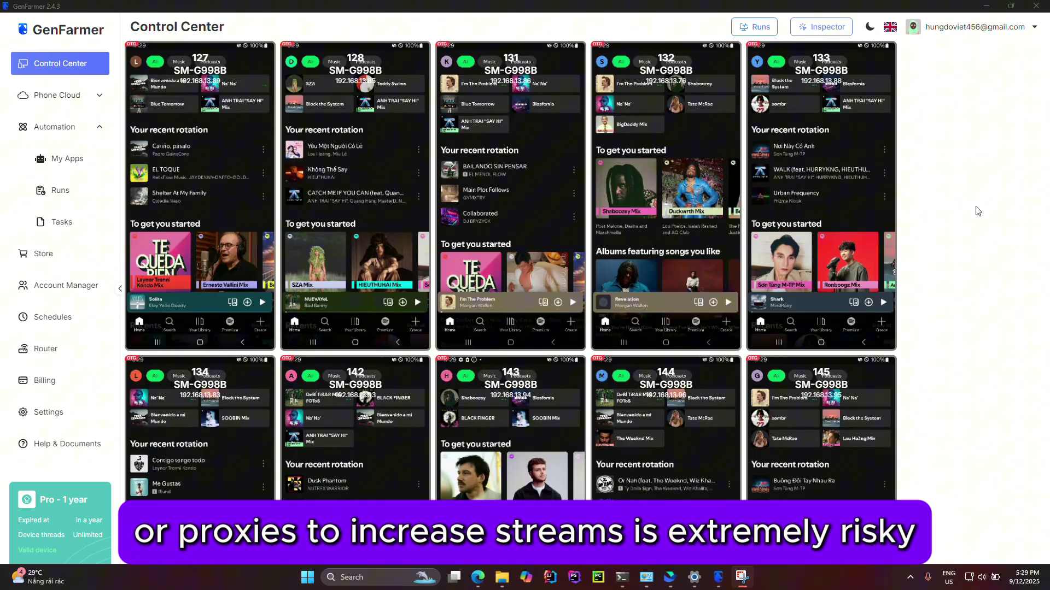
scroll(949, 146, down, 2)
scroll(950, 146, down, 2)
scroll(947, 156, down, 1)
scroll(946, 169, down, 2)
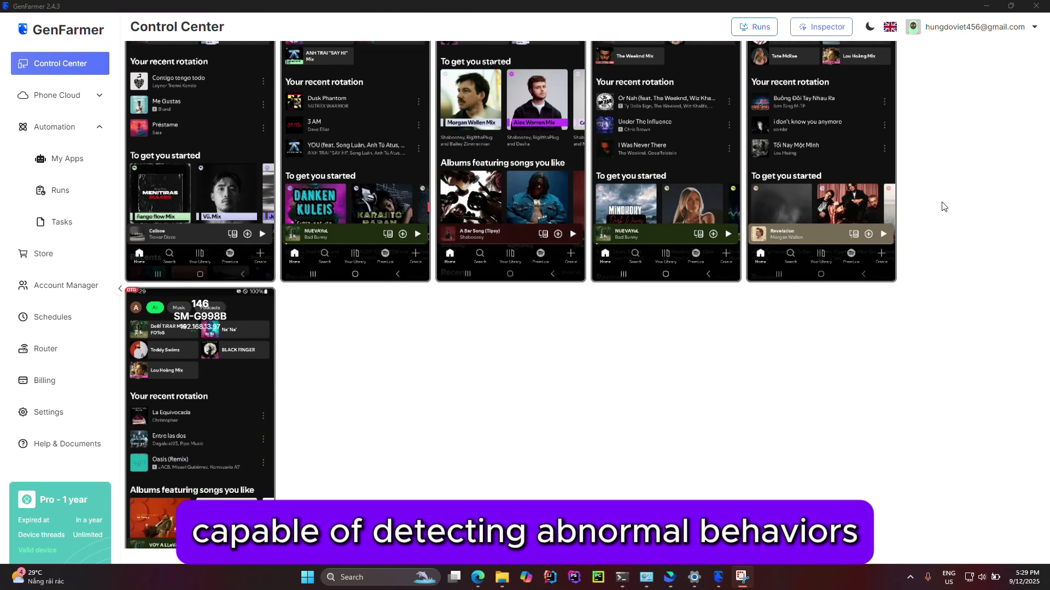
scroll(424, 347, up, 3)
scroll(423, 348, up, 2)
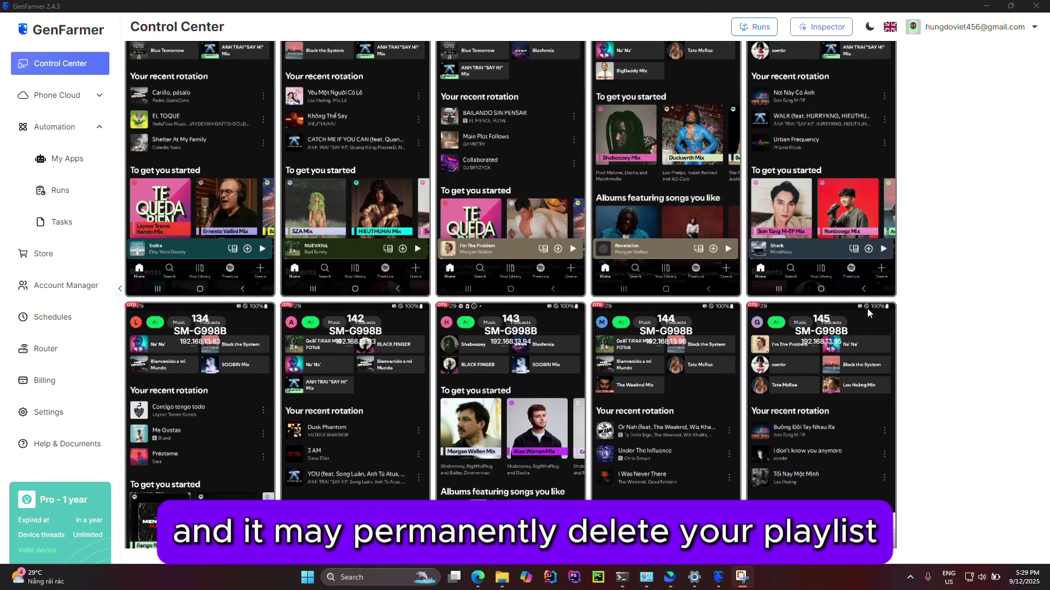
scroll(866, 309, up, 2)
click(837, 224)
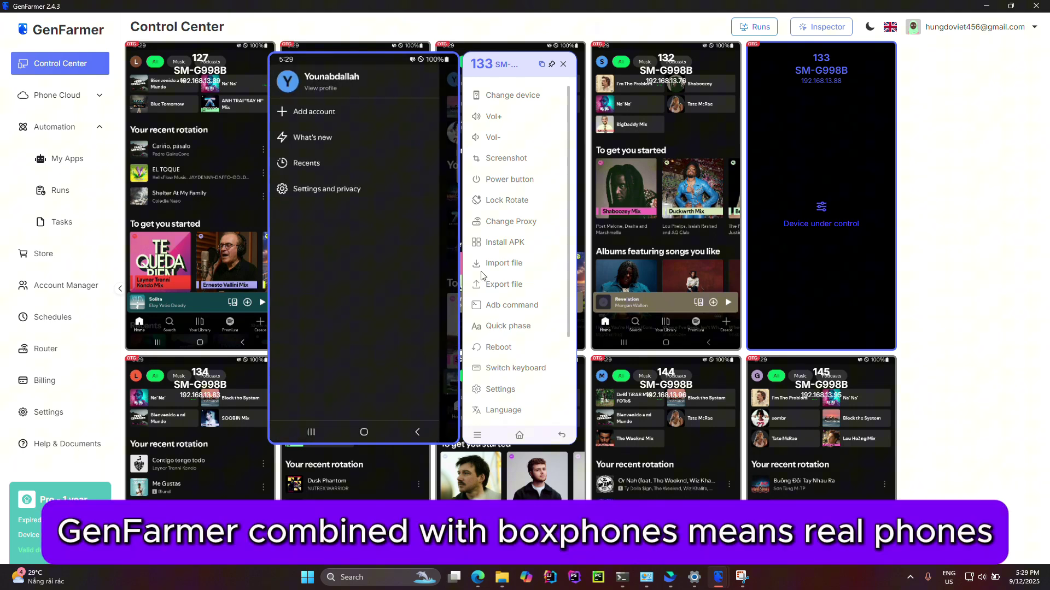
click(563, 66)
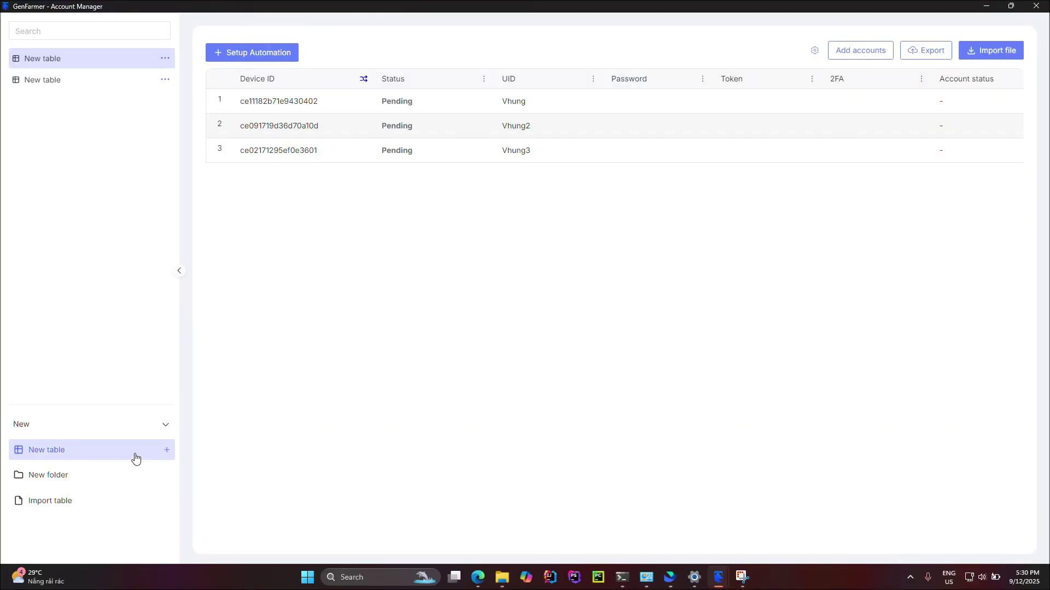
Step: Create a new empty account table and rename it 'Spotify'
click(167, 452)
click(90, 104)
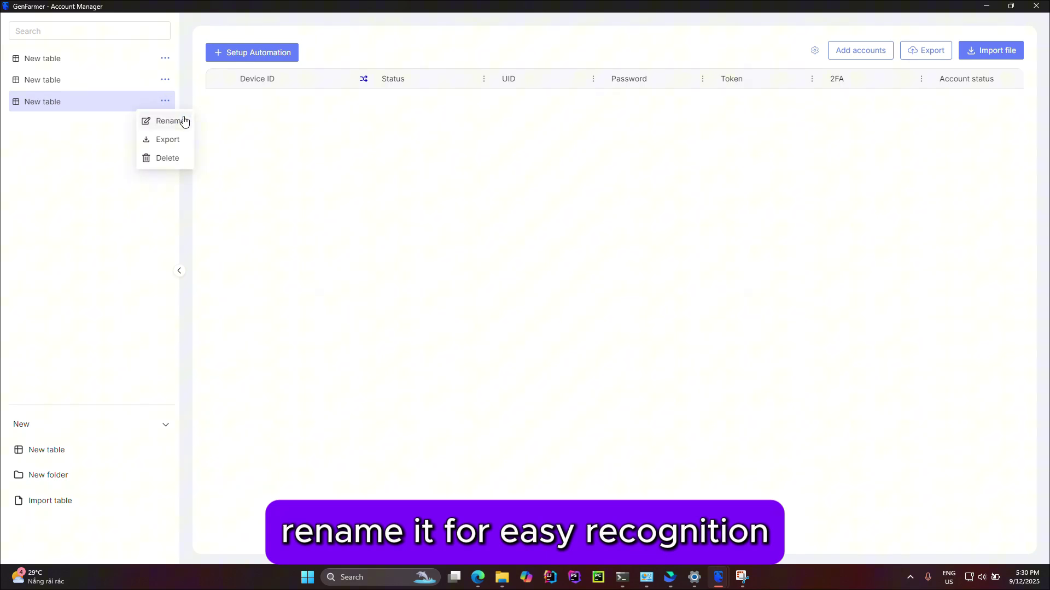
click(165, 103)
click(182, 120)
text(S)
text(potify)
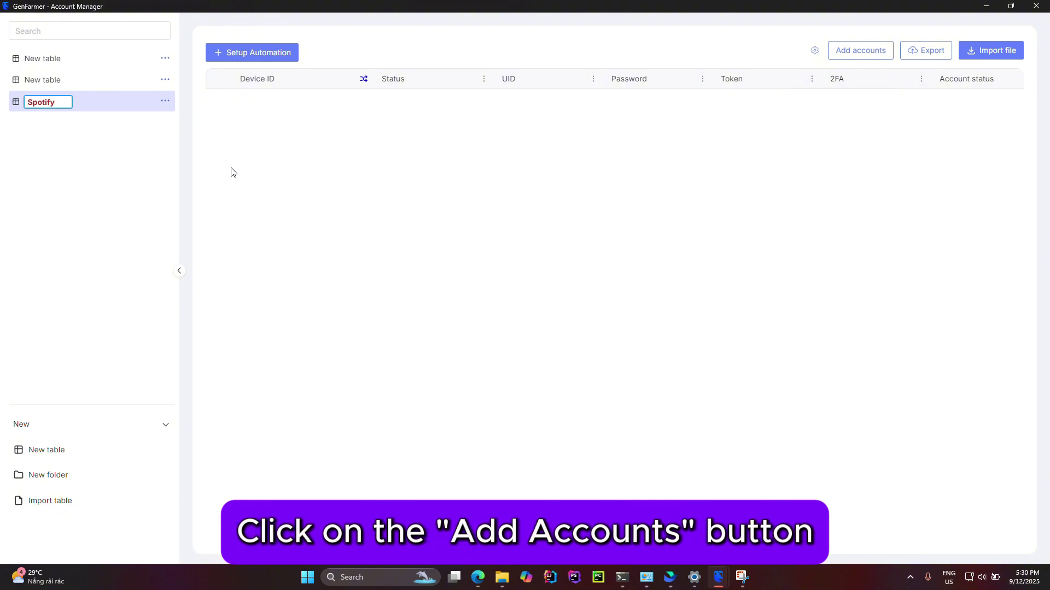
key(Return)
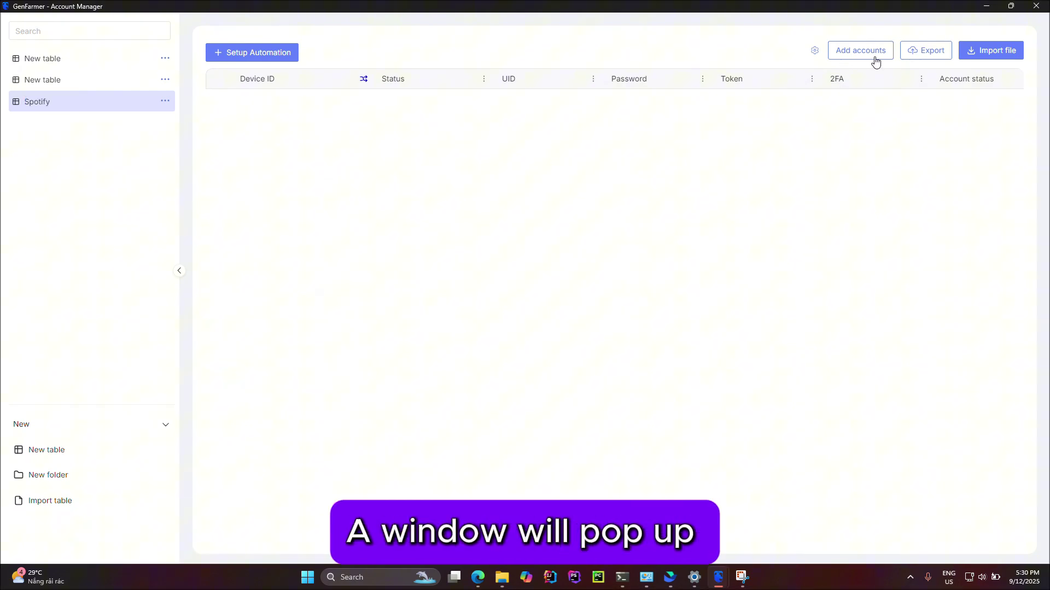
Step: Add 11 accounts to the Spotify table by pasting the phones' IP:port list
click(852, 51)
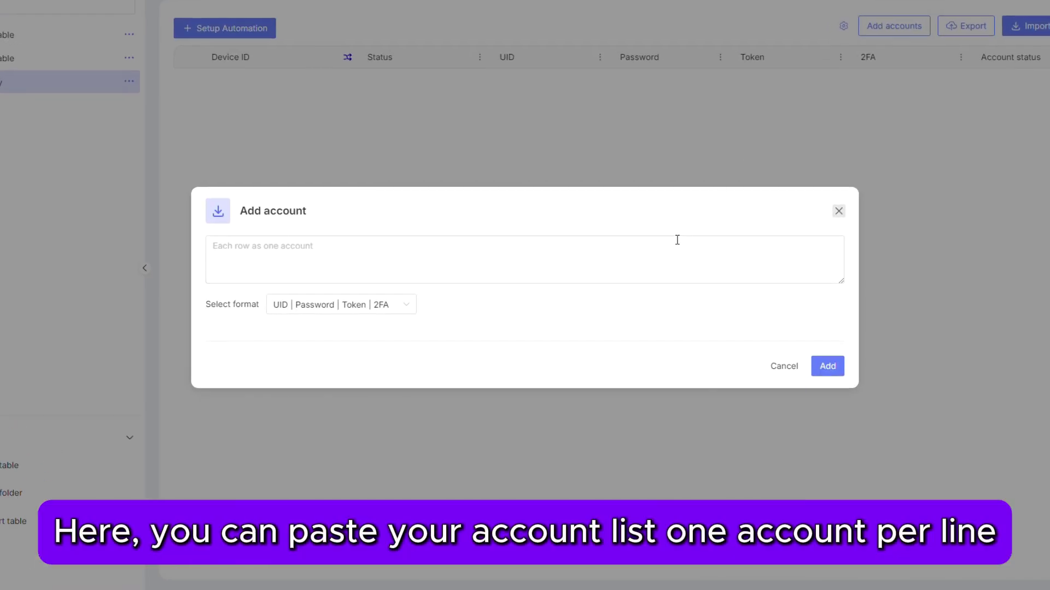
click(677, 242)
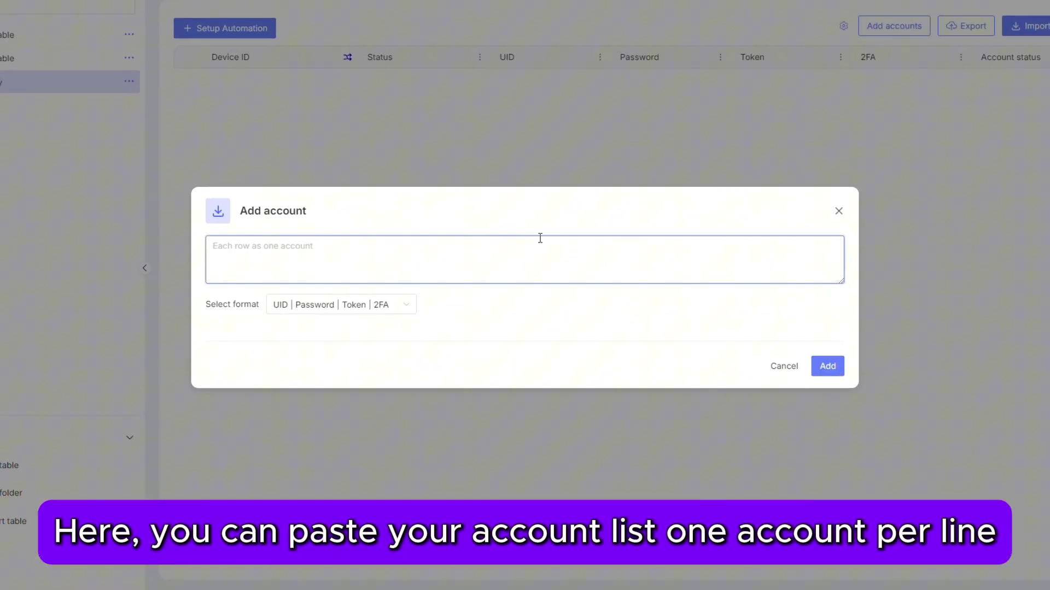
key(ctrl+v)
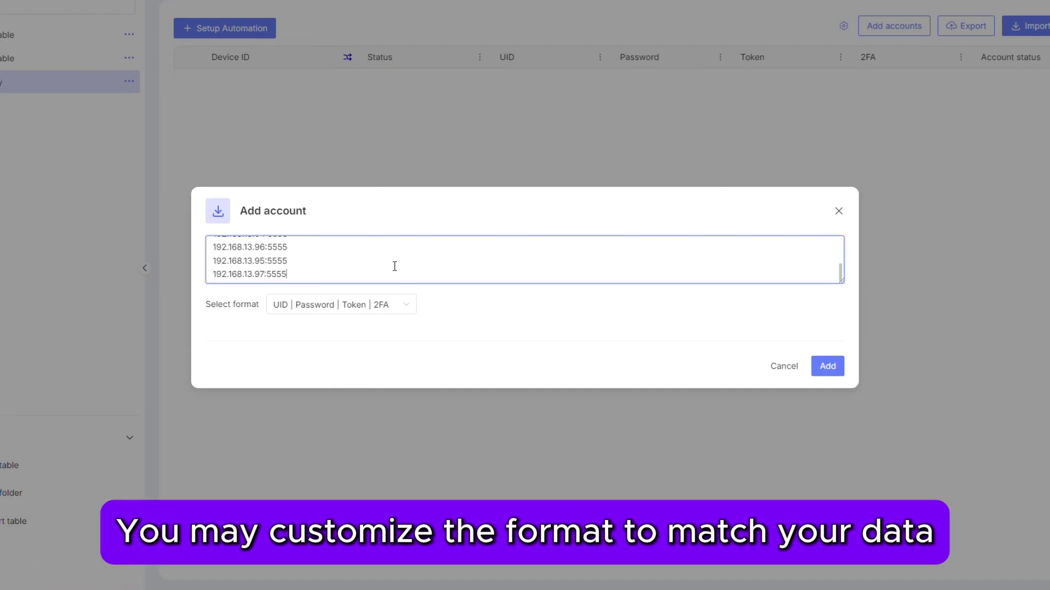
scroll(394, 266, up, 2)
scroll(394, 267, up, 1)
scroll(405, 263, up, 1)
scroll(405, 263, down, 2)
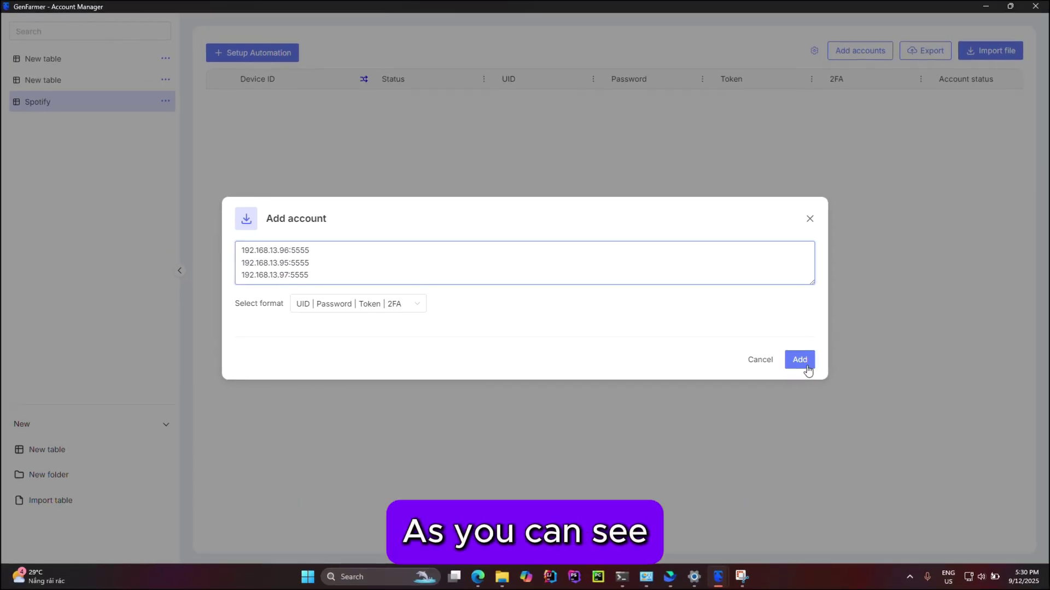
click(796, 366)
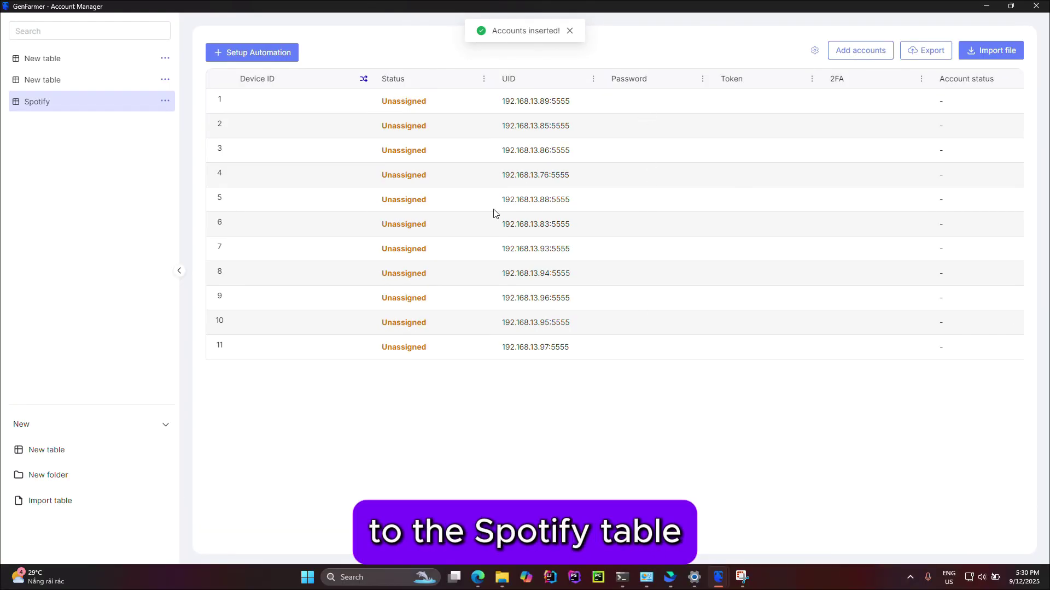
Step: Paste the 11 device IDs into the Device ID column so every account shows Pending
click(296, 86)
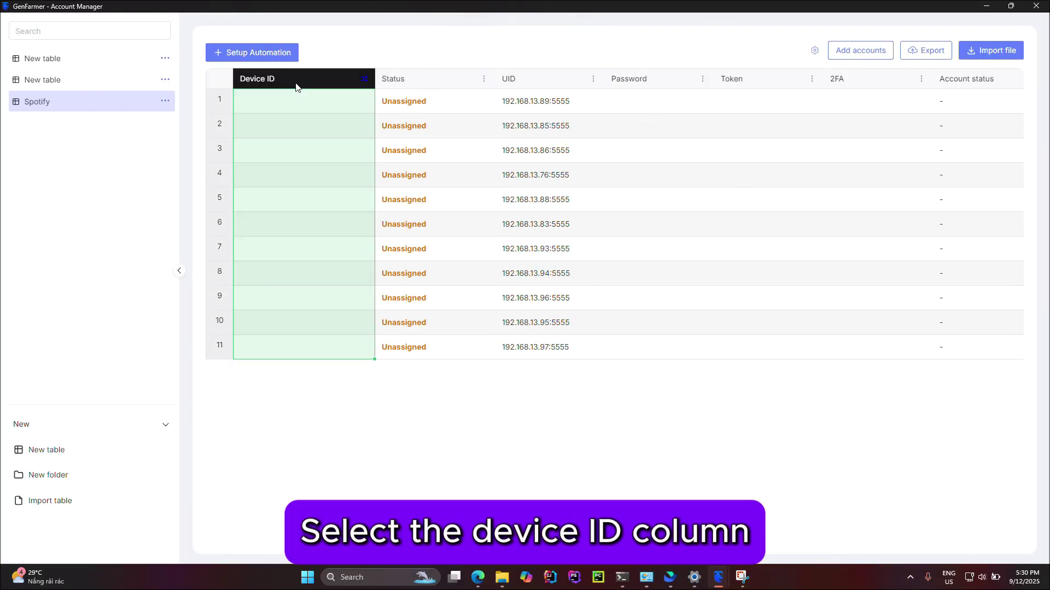
text(127 - 192.168.13.89:5555 128 - 192.168.13.85:5555 131 - 192.168.13.86:5555 132 - 192.168.13.76:5555 133 - 192.168.13.88:5555 134 - 192.168.13.83:5555 142 - 192.168.13.93:5555 143 - 192.168.13.94:5555 144 - 192.168.13.96:5555 145 - 192.168.13.95:5555 146 - 192.168.13.97:5555)
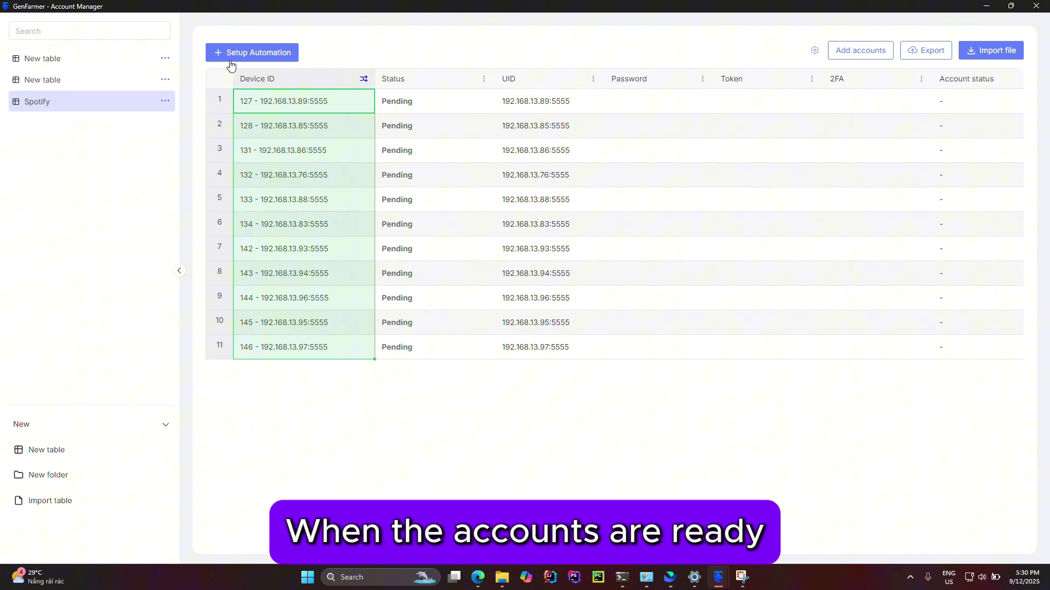
Step: Select the GENFARMER SPOTIFY PREMIUM scenario as the Spotify table's automation
click(265, 57)
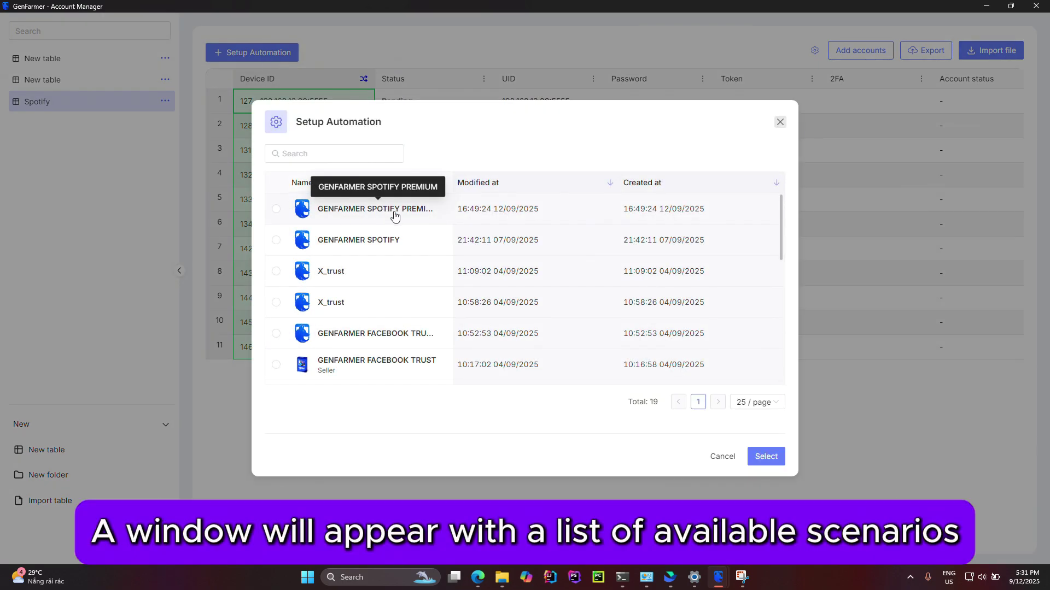
click(394, 216)
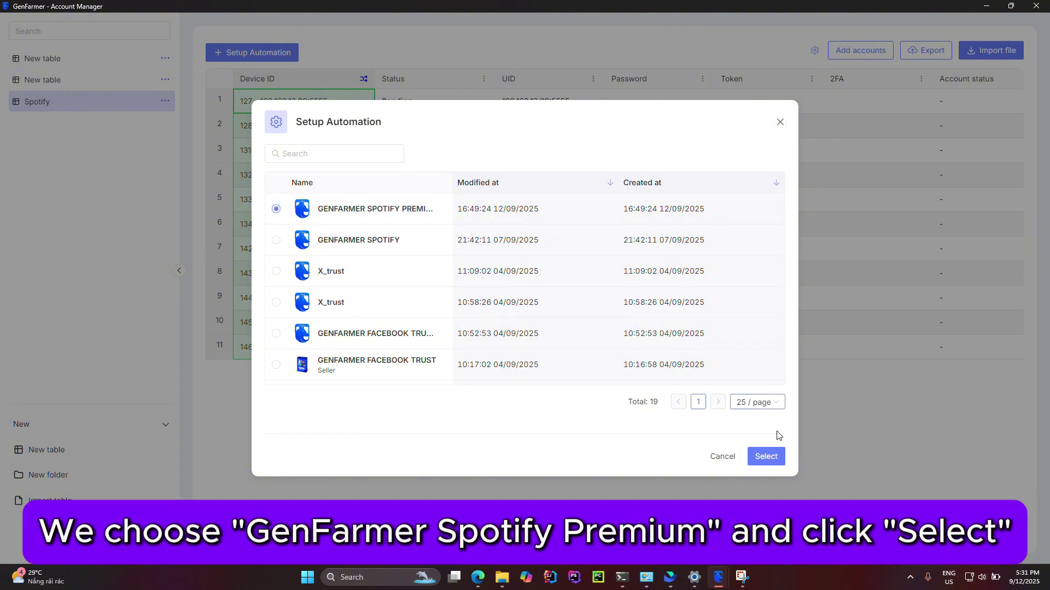
click(759, 465)
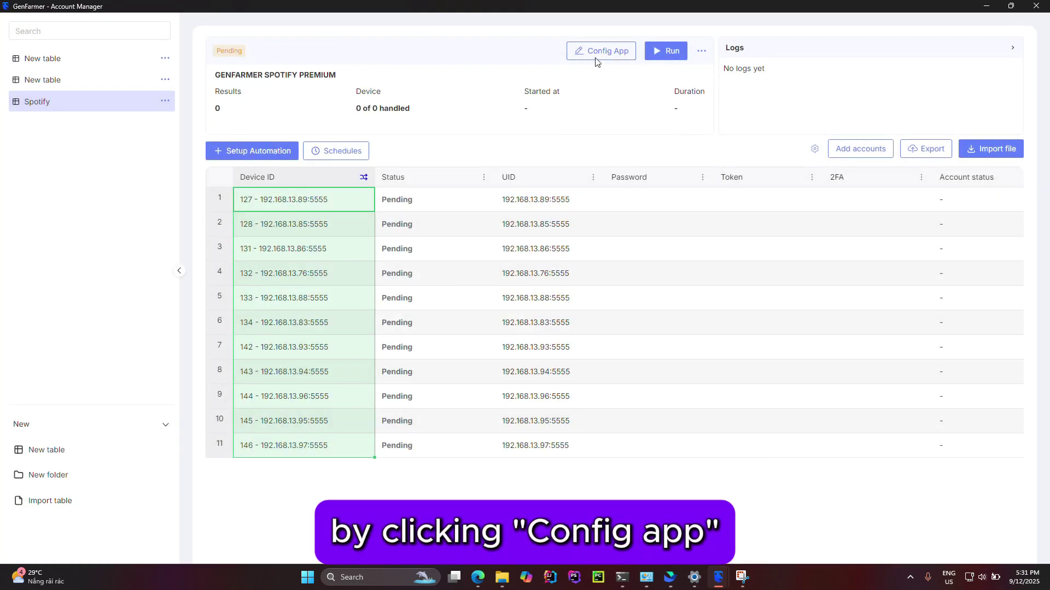
Step: Trim the playlist links to four and change the end time range to 1:30–2:30
click(594, 61)
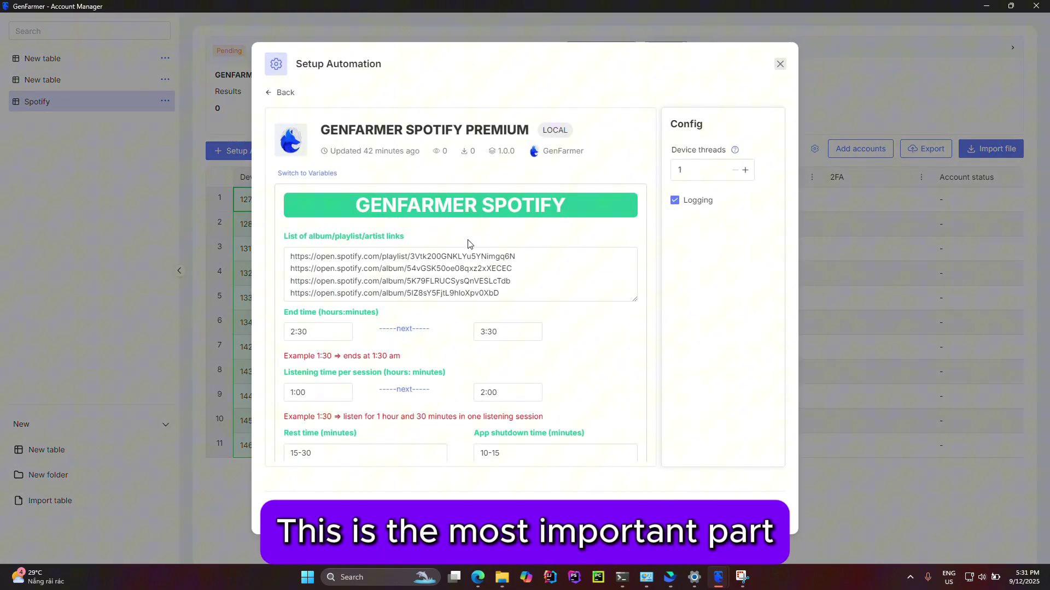
scroll(485, 235, down, 1)
click(554, 227)
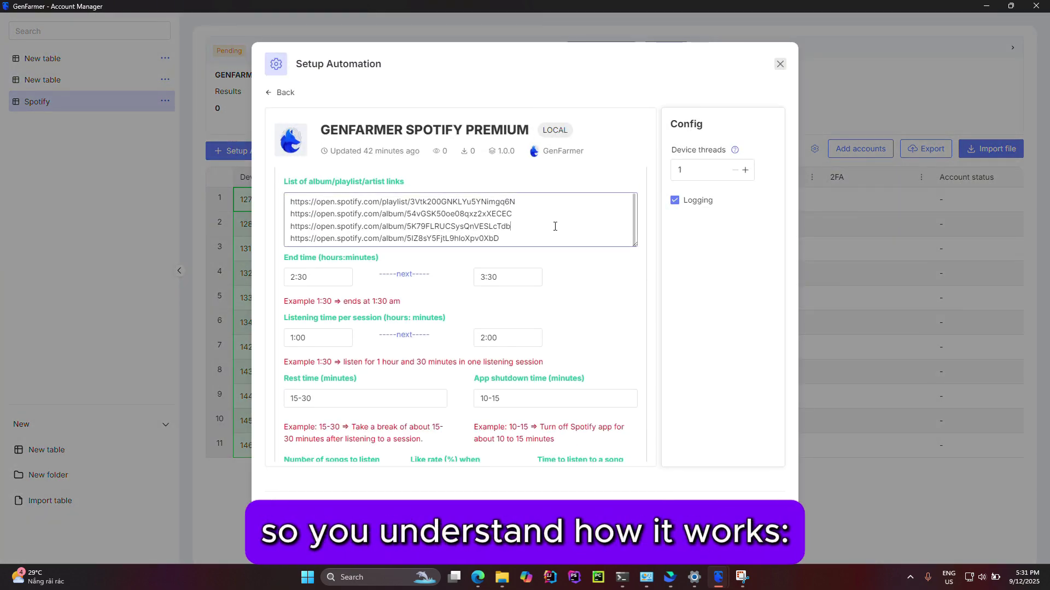
mouse_move(551, 203)
mouse_down()
mouse_move(546, 231)
mouse_move(265, 194)
mouse_up()
click(540, 205)
click(520, 226)
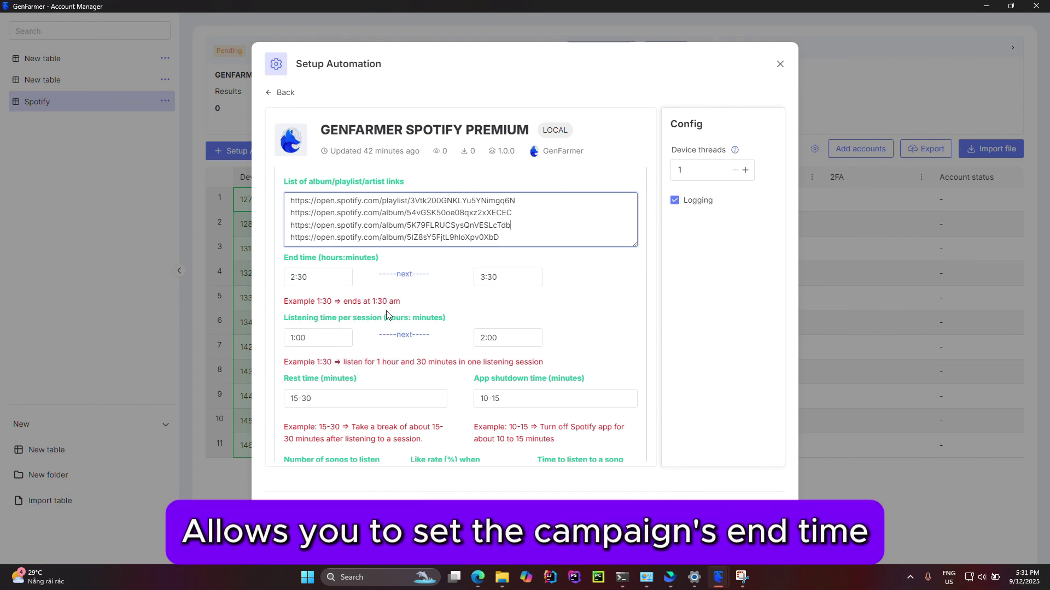
click(298, 282)
text(1)
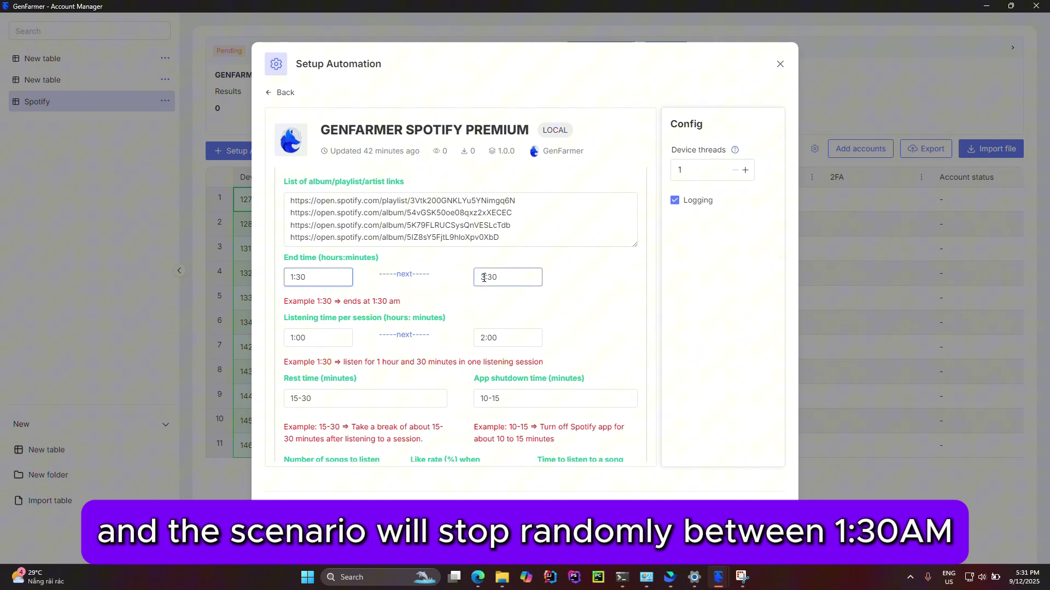
text(2)
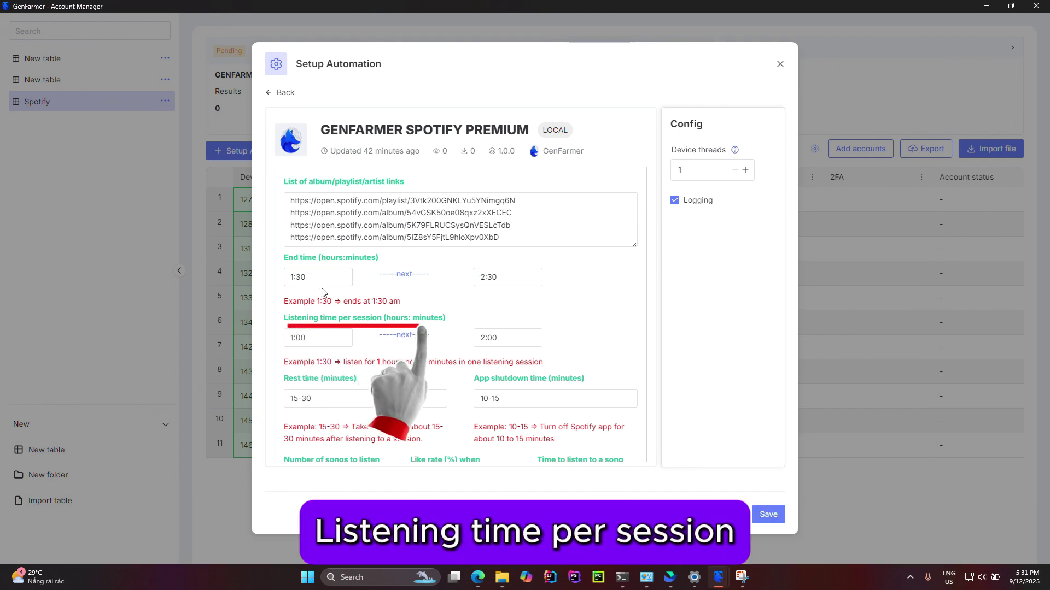
scroll(352, 305, down, 2)
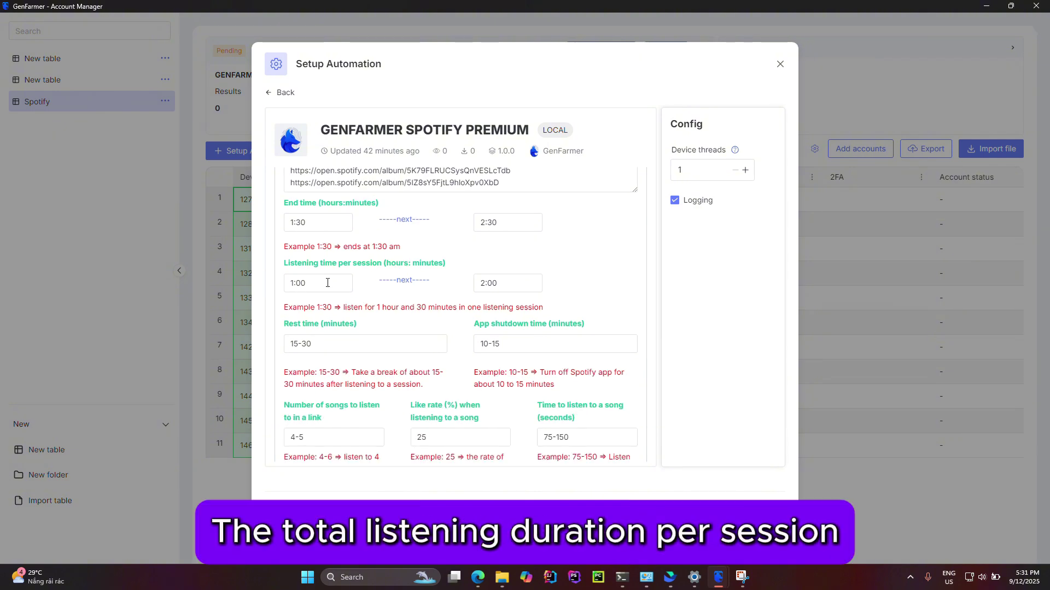
Step: Change the listening time per session from 1:00–2:00 to 0:30–1:00
drag(307, 275, 243, 284)
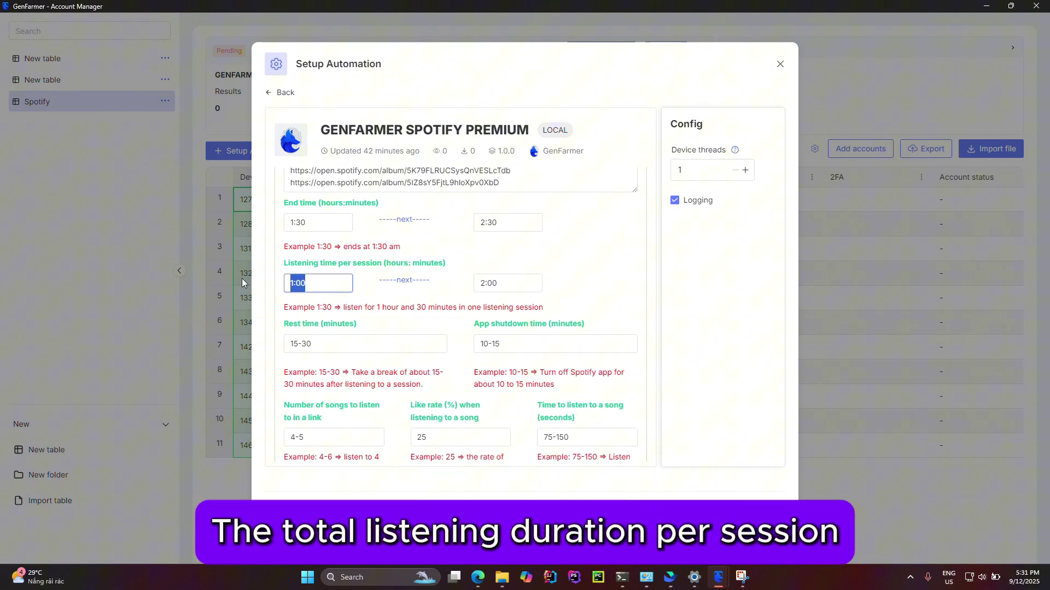
text(0)
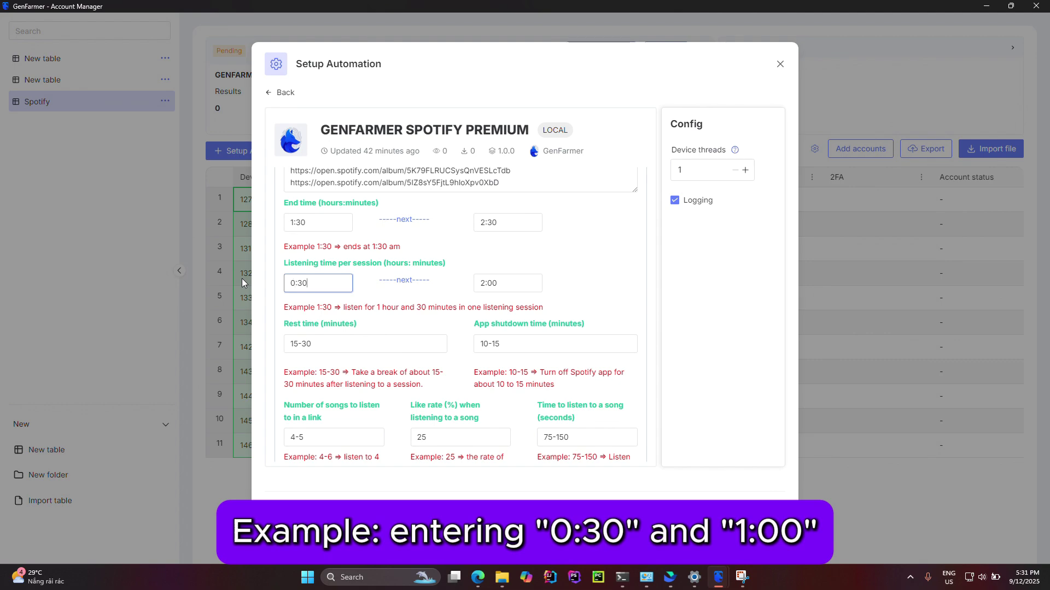
click(508, 283)
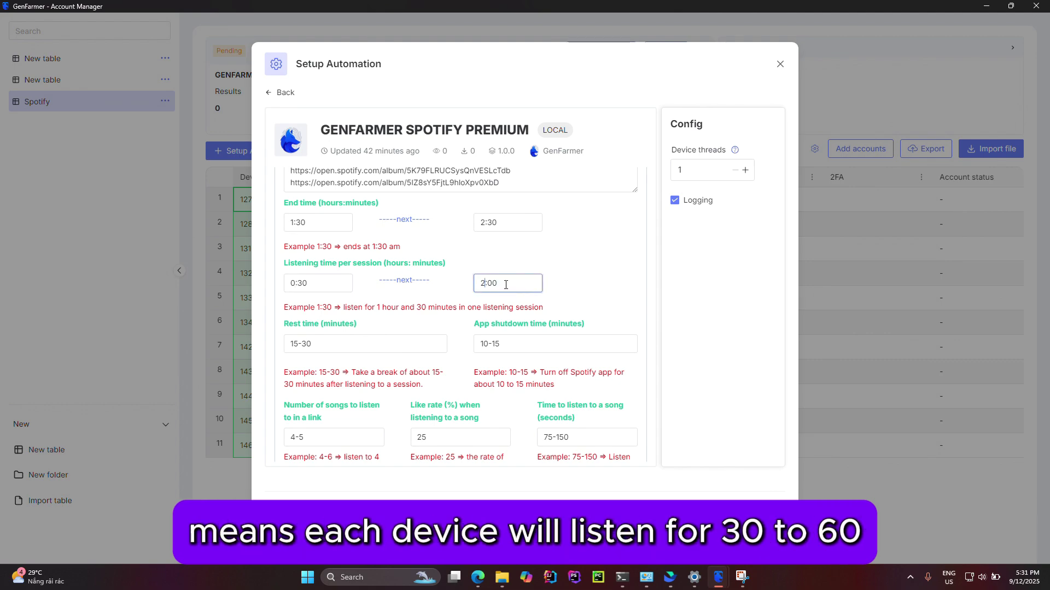
text(1)
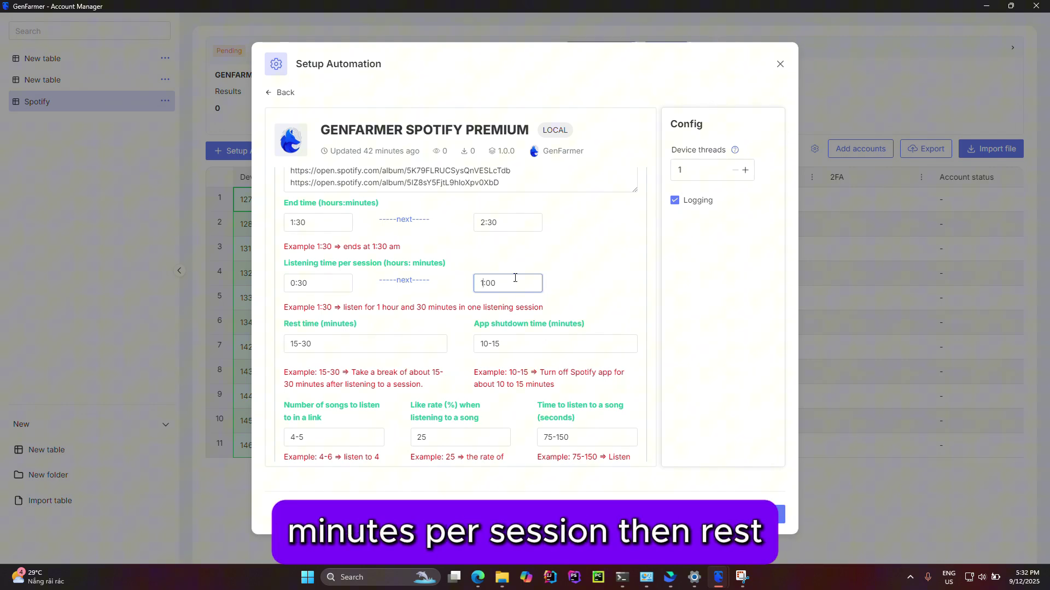
click(557, 286)
scroll(399, 318, down, 1)
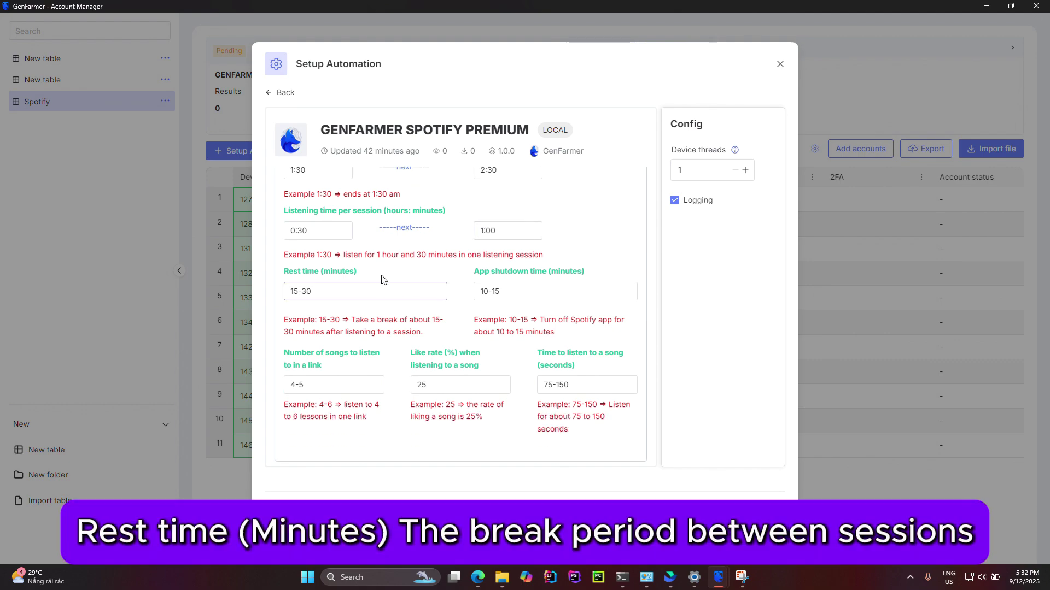
click(363, 298)
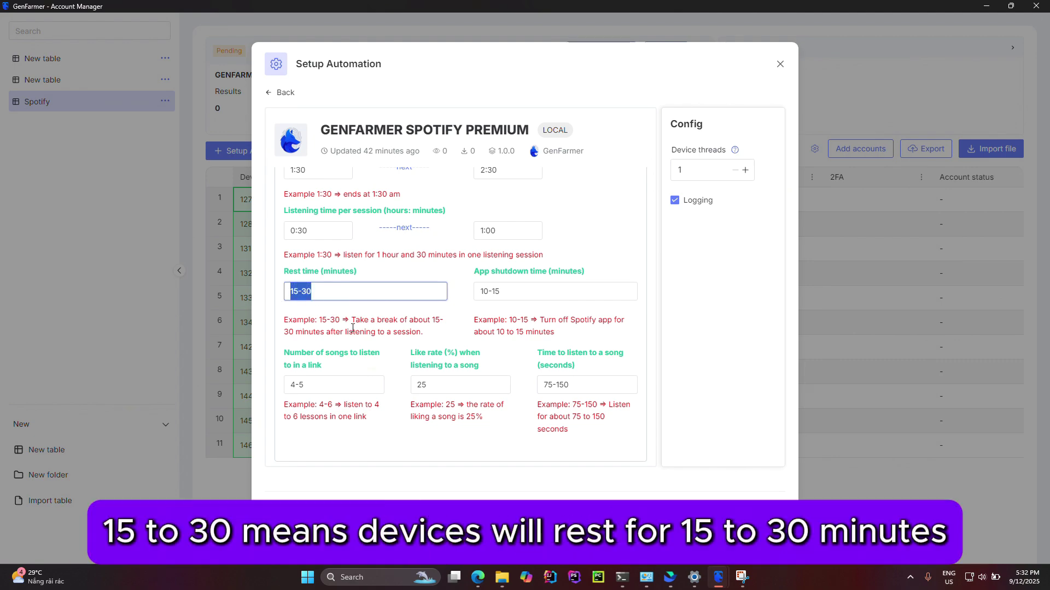
click(452, 310)
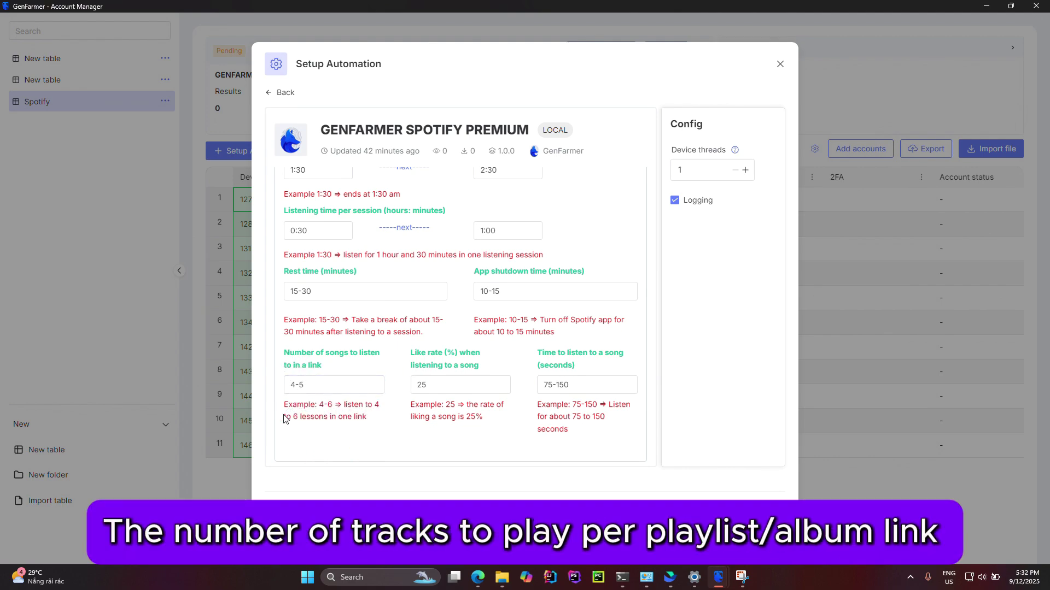
Step: Change the number of songs to listen to per link from 4-5 to 4-6
click(306, 389)
text(6)
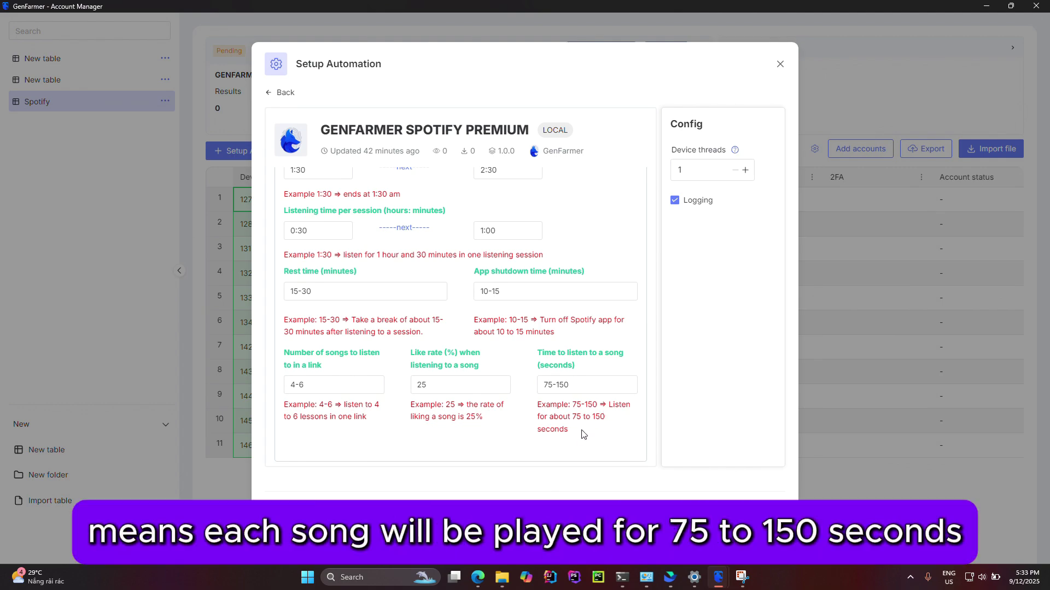
scroll(591, 243, up, 2)
scroll(607, 319, down, 2)
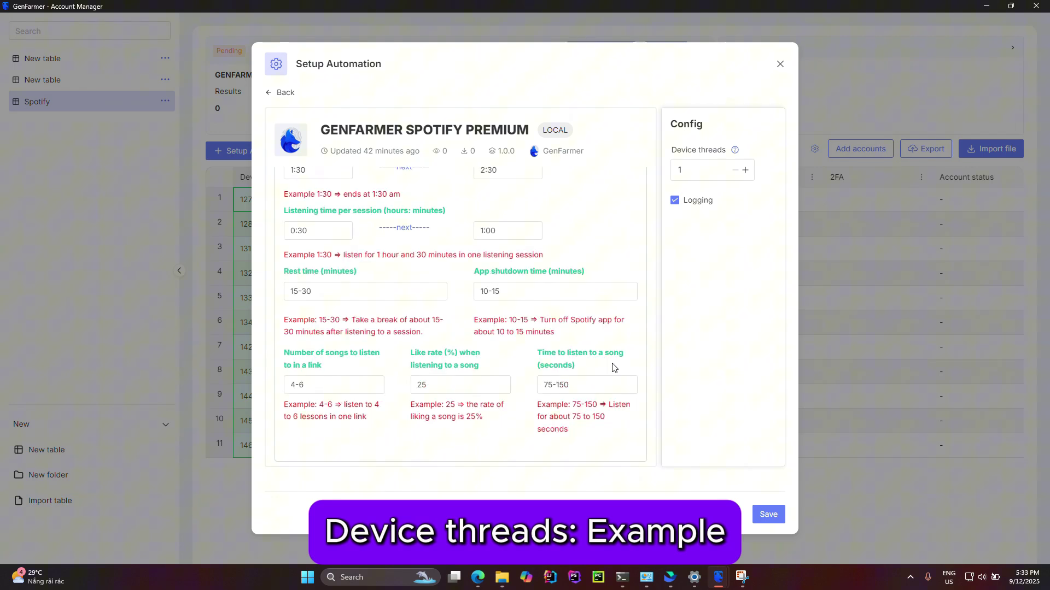
Step: Set Device threads to 11 and save the automation configuration
key(BackSpace)
text(20)
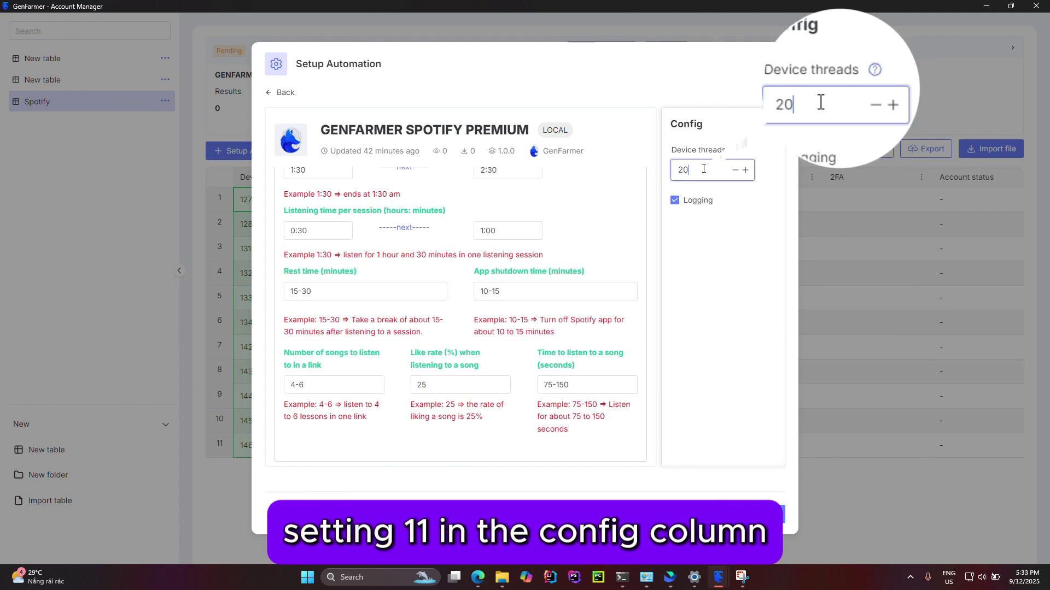
key(BackSpace)
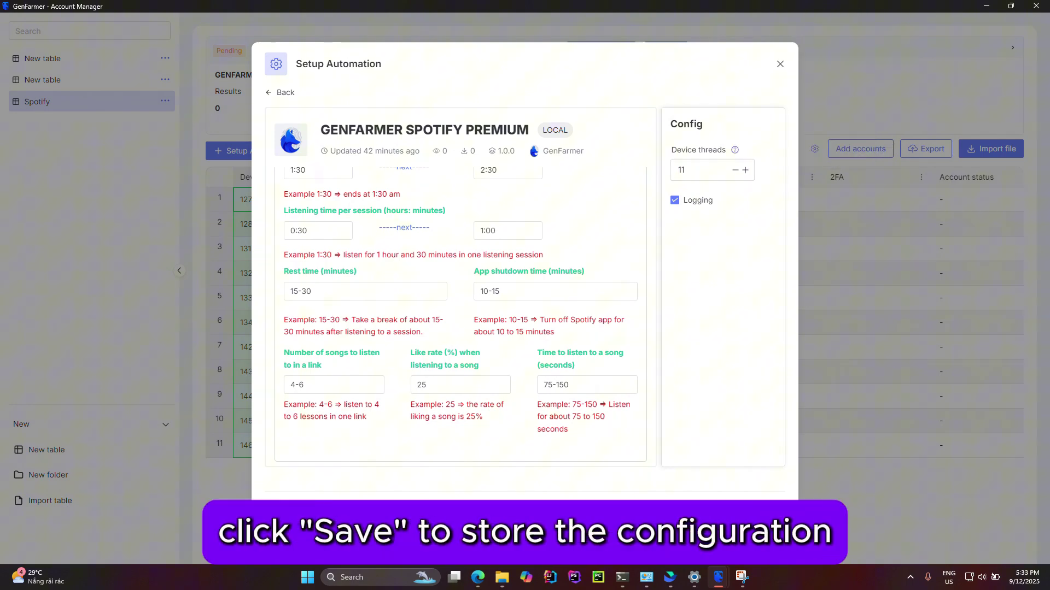
click(769, 514)
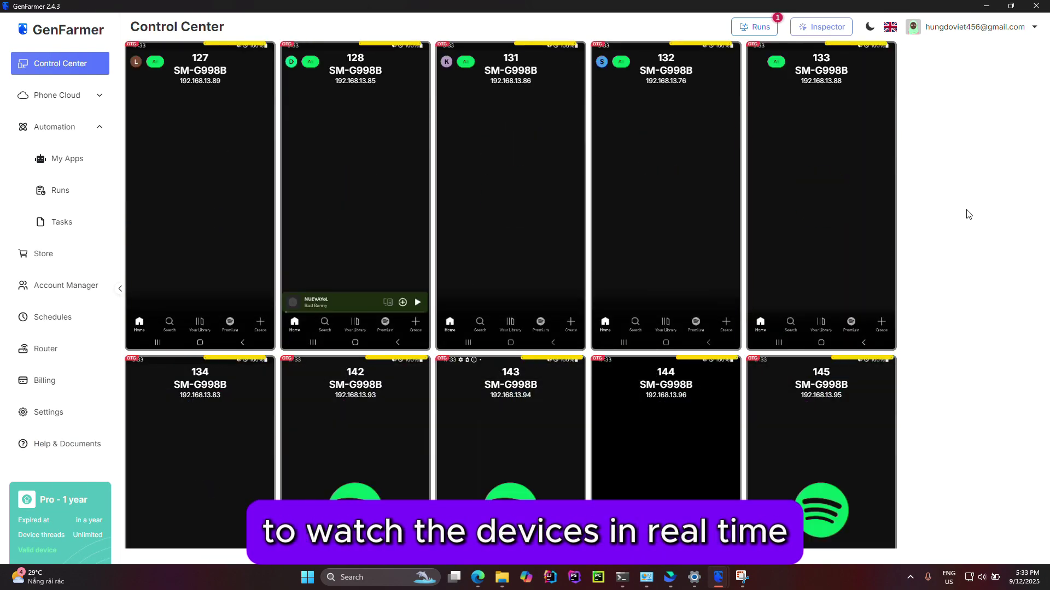
scroll(970, 241, down, 1)
scroll(975, 256, down, 1)
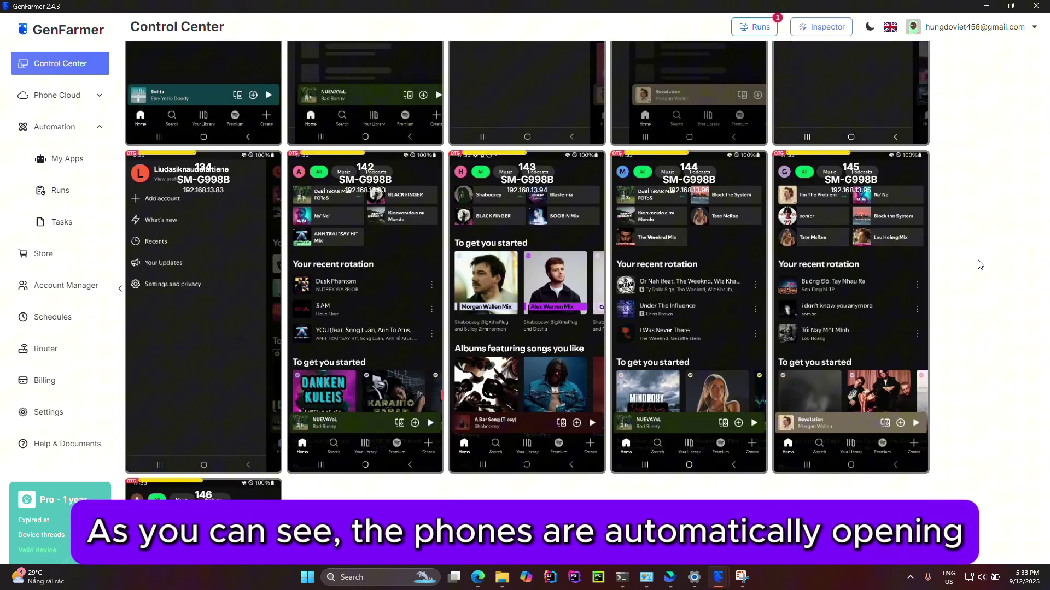
scroll(977, 263, up, 2)
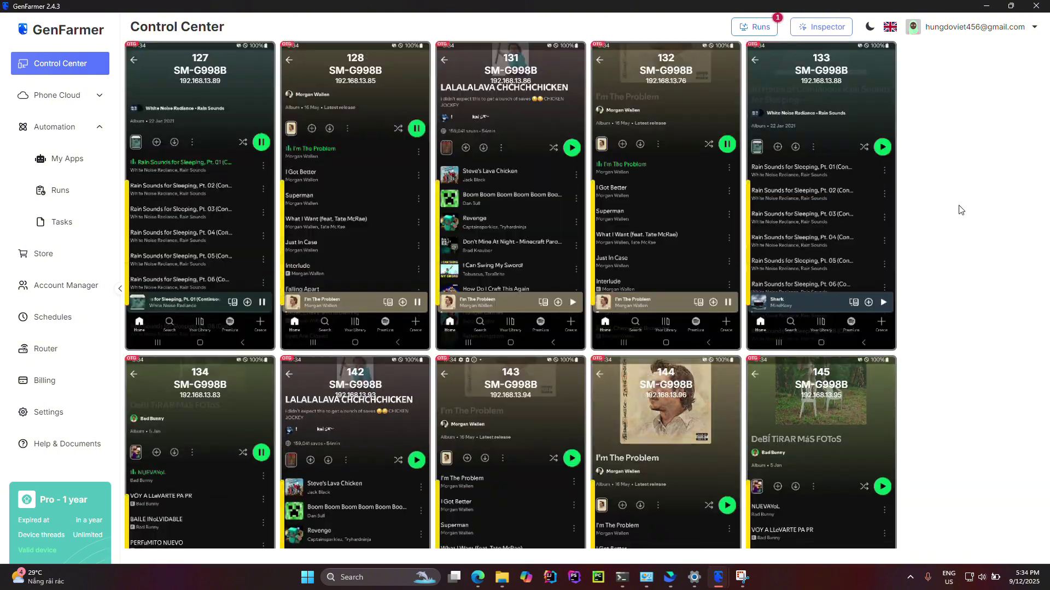
click(729, 231)
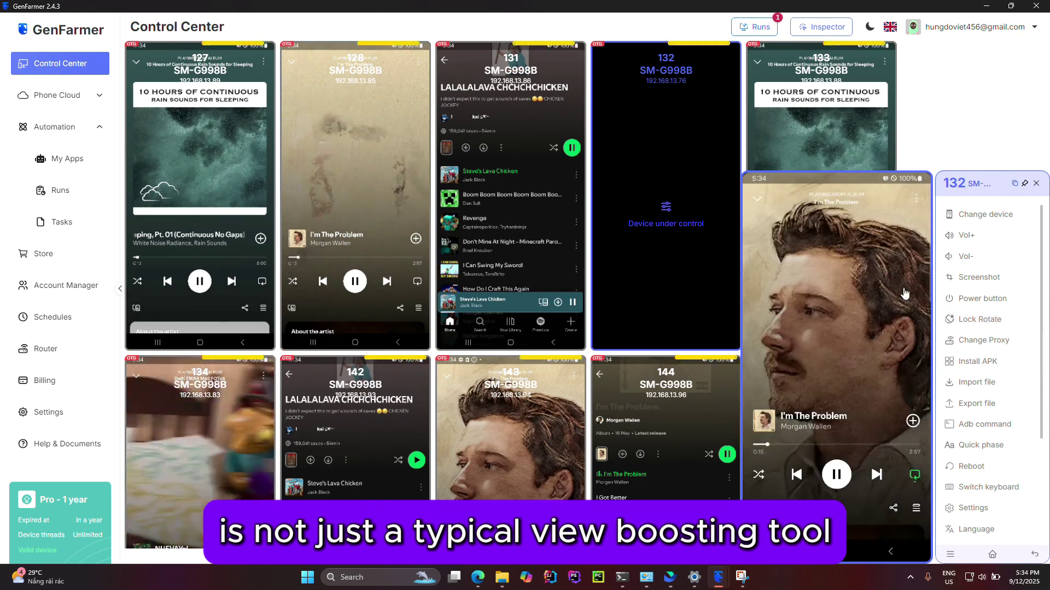
click(1036, 183)
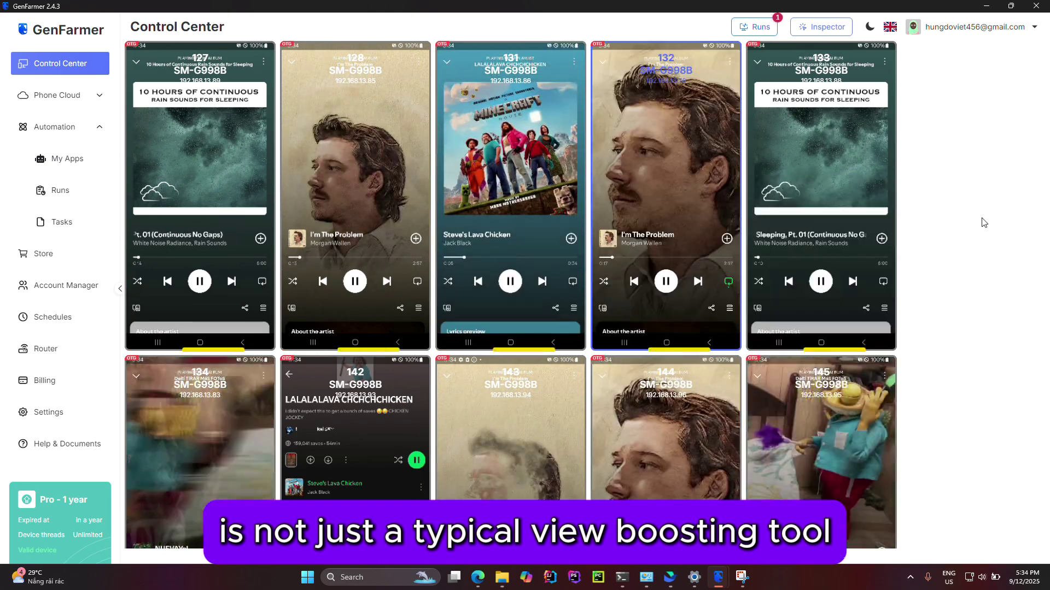
scroll(929, 200, down, 3)
scroll(935, 209, down, 1)
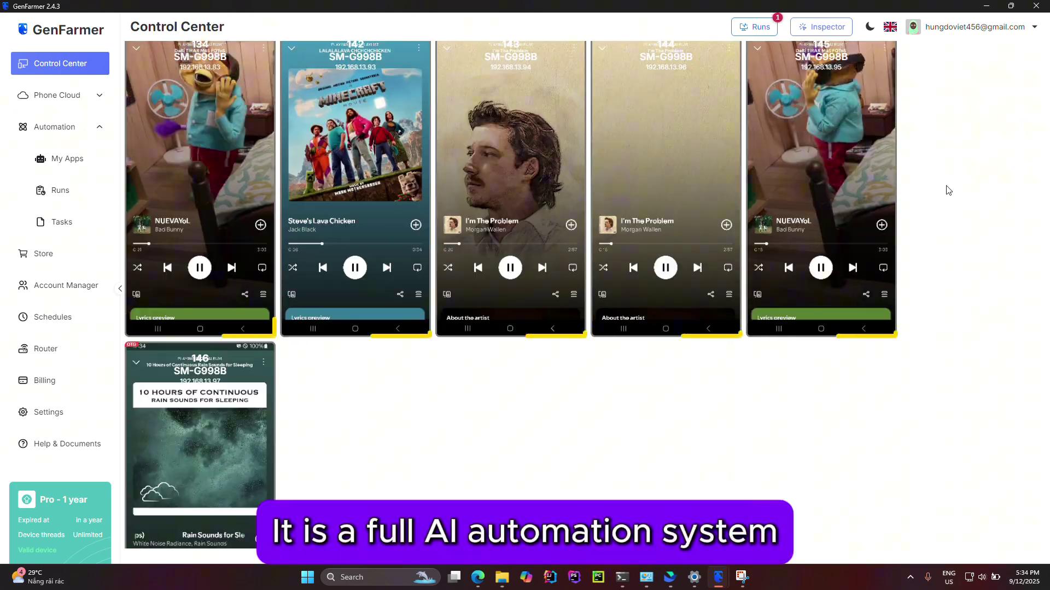
scroll(944, 229, down, 1)
scroll(943, 230, up, 1)
scroll(943, 229, up, 1)
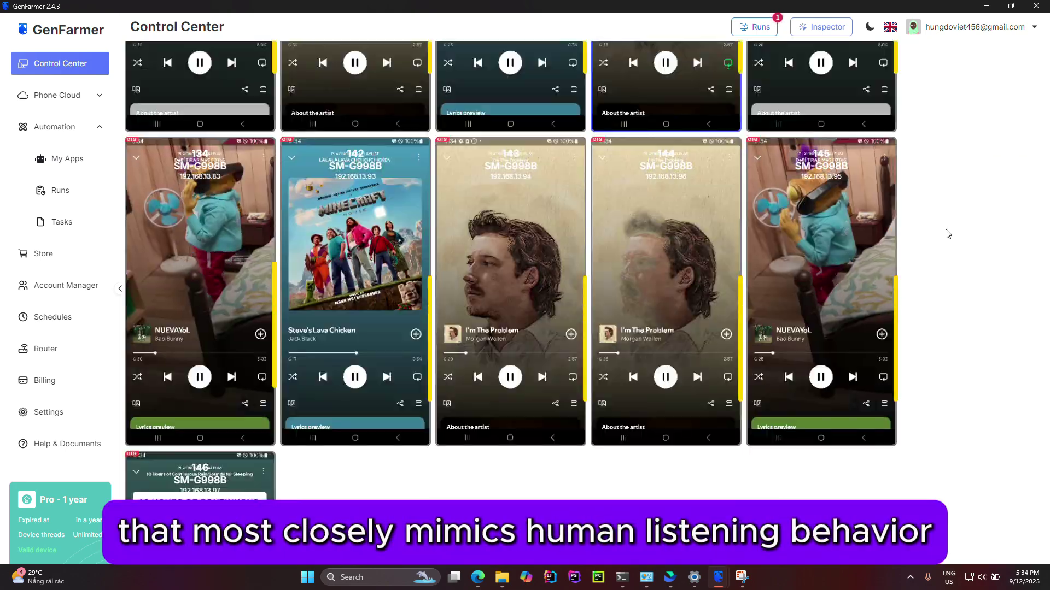
scroll(946, 196, up, 1)
scroll(946, 195, up, 1)
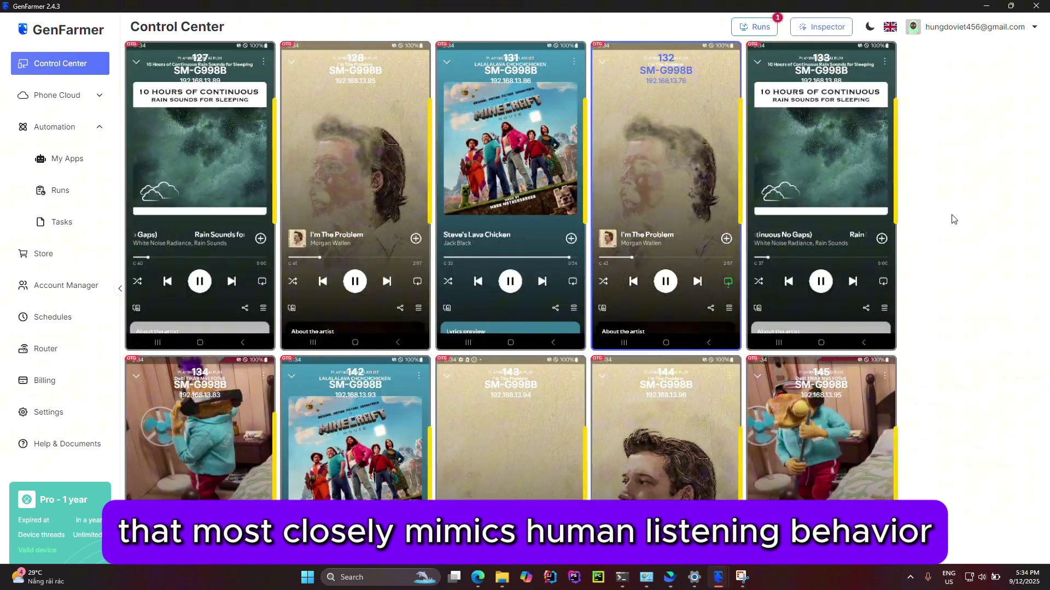
scroll(954, 232, down, 2)
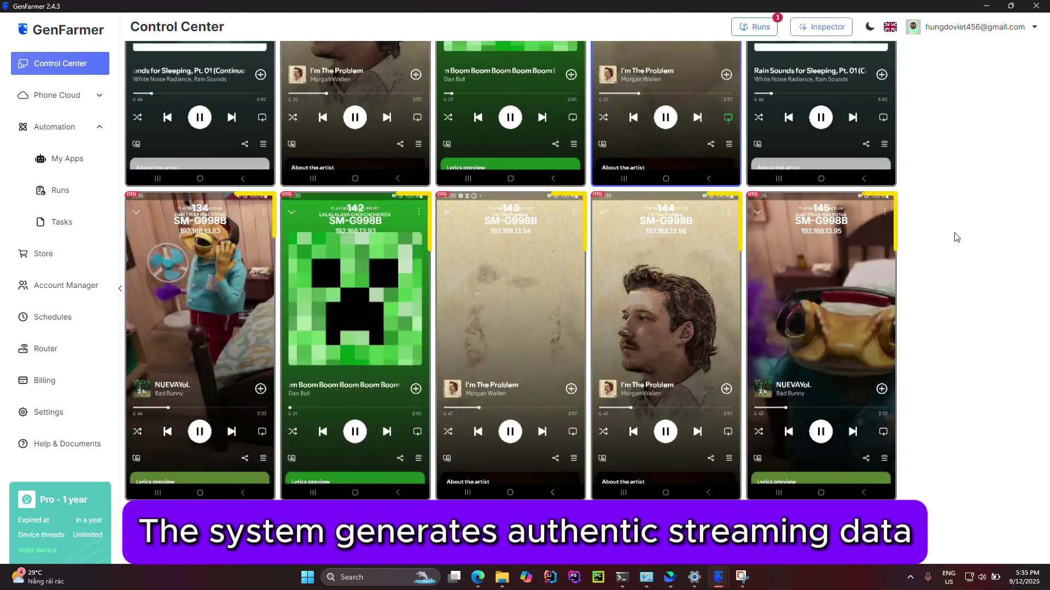
scroll(954, 241, down, 2)
scroll(954, 241, up, 3)
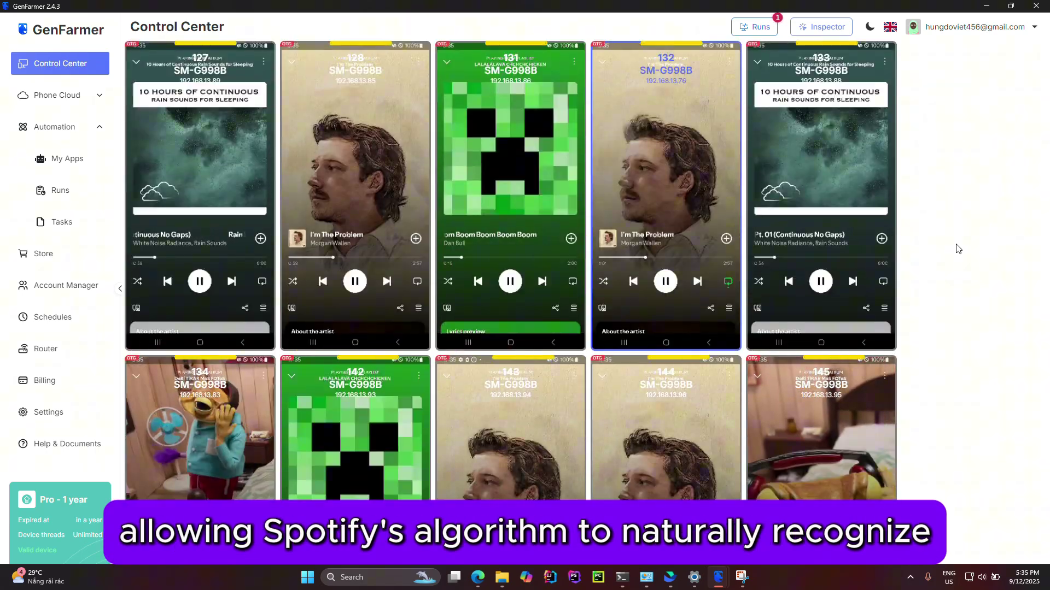
Step: View phone 132's live control window, then close it again
click(695, 280)
click(1035, 185)
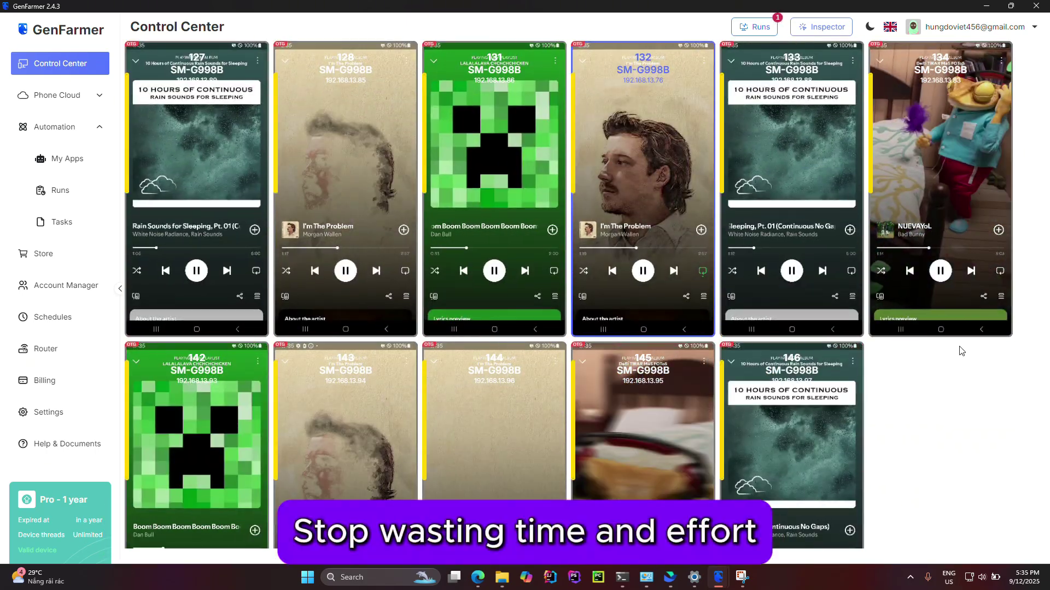
scroll(940, 374, down, 1)
scroll(942, 378, up, 1)
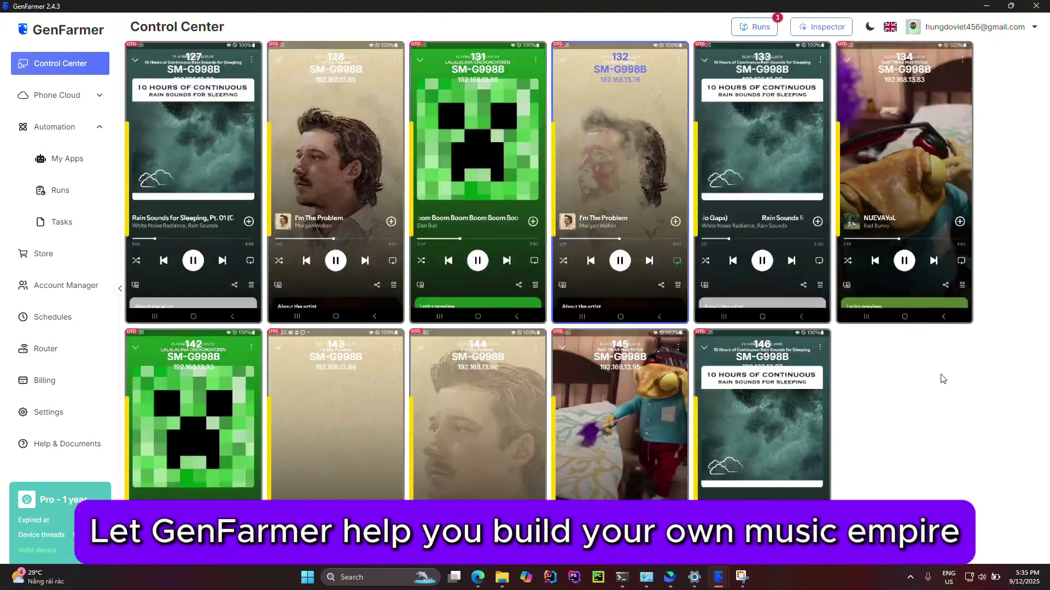